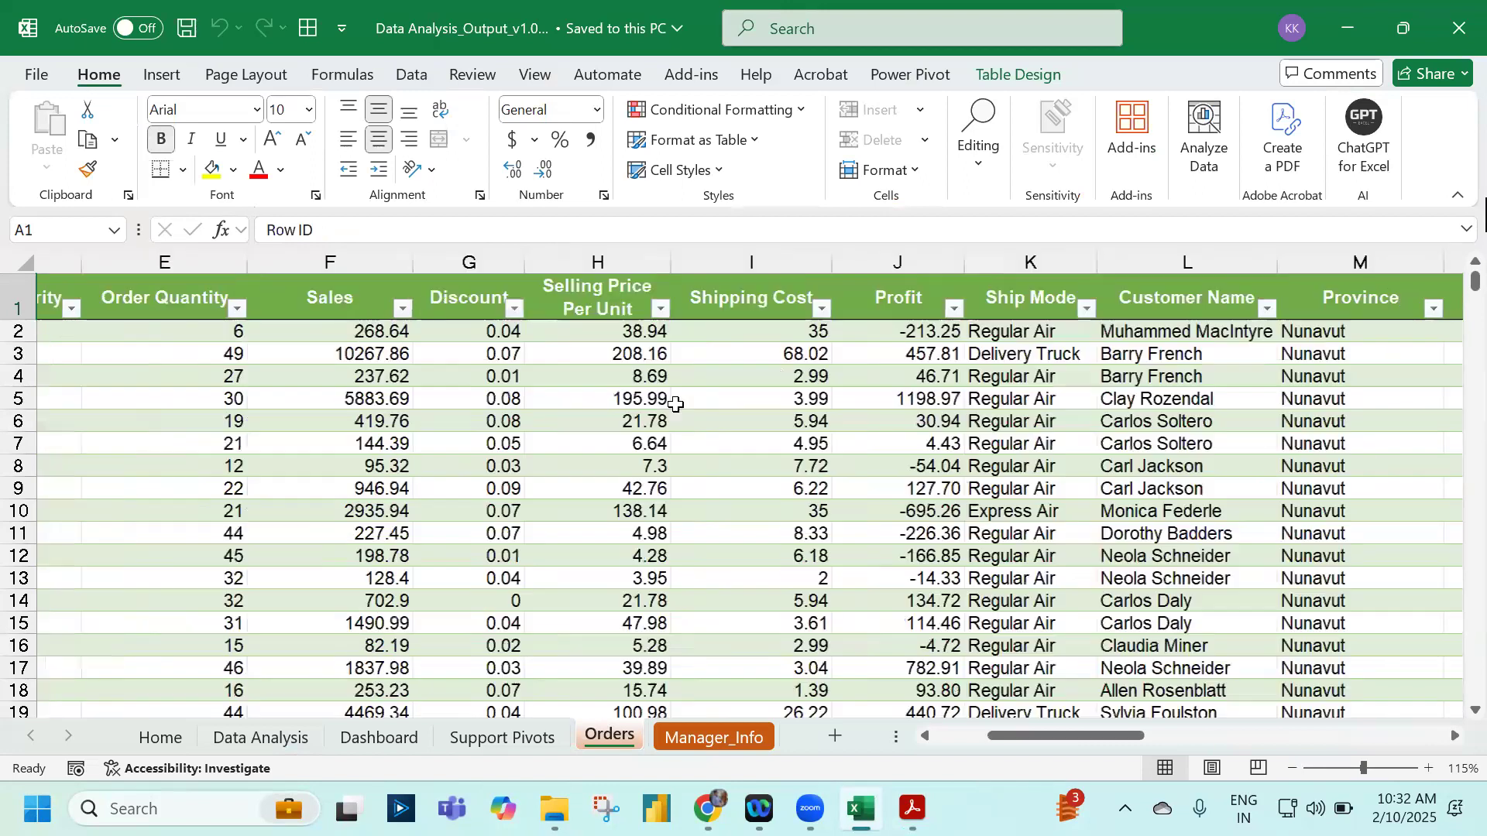
# Step: Move along the Orders header row to Order Priority and bring up the Insert ribbon options
pyautogui.press('Right')
pyautogui.press('Right')
pyautogui.press('Right')
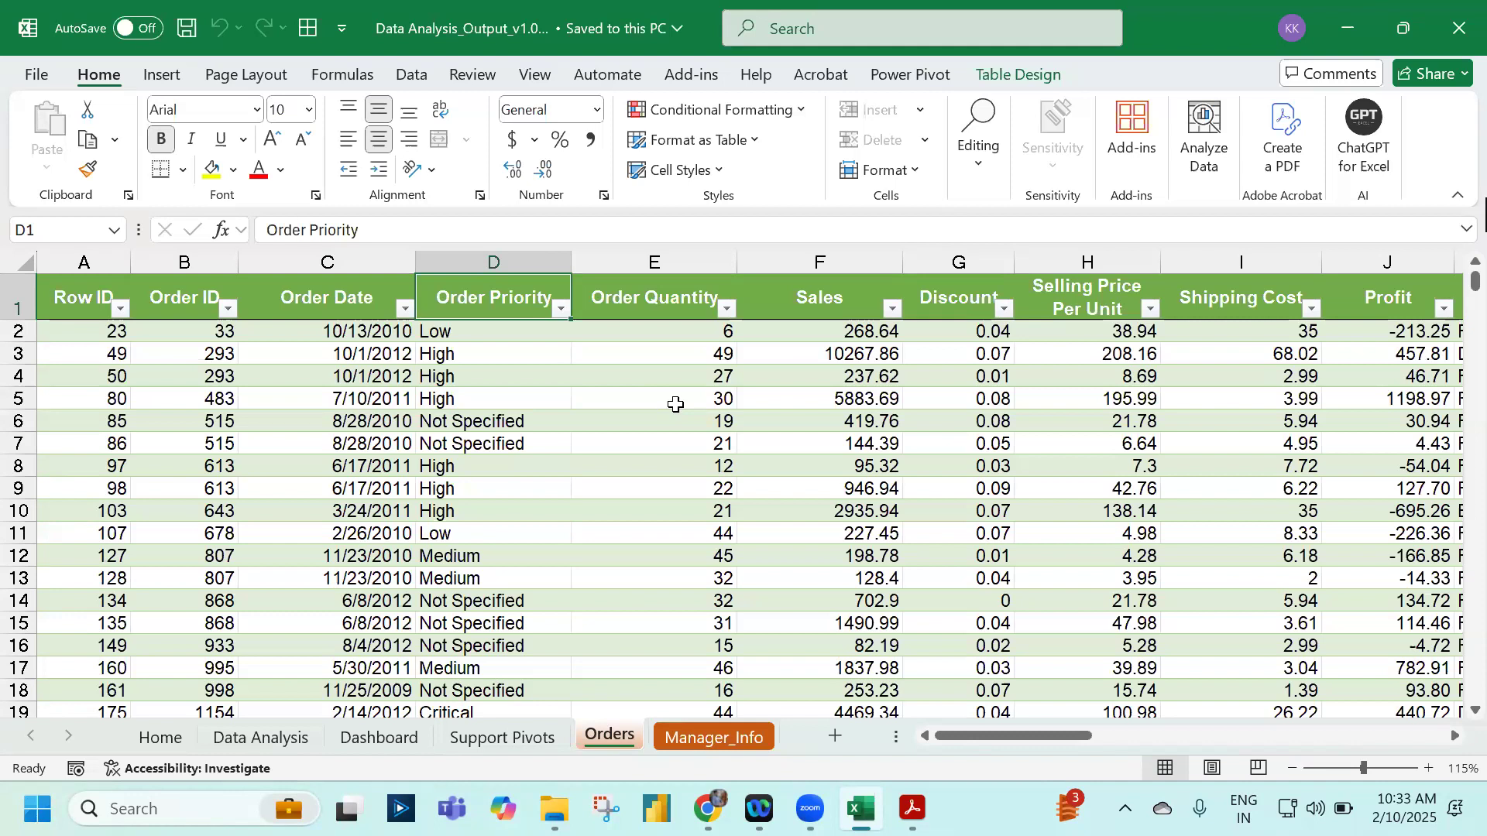
pyautogui.click(163, 75)
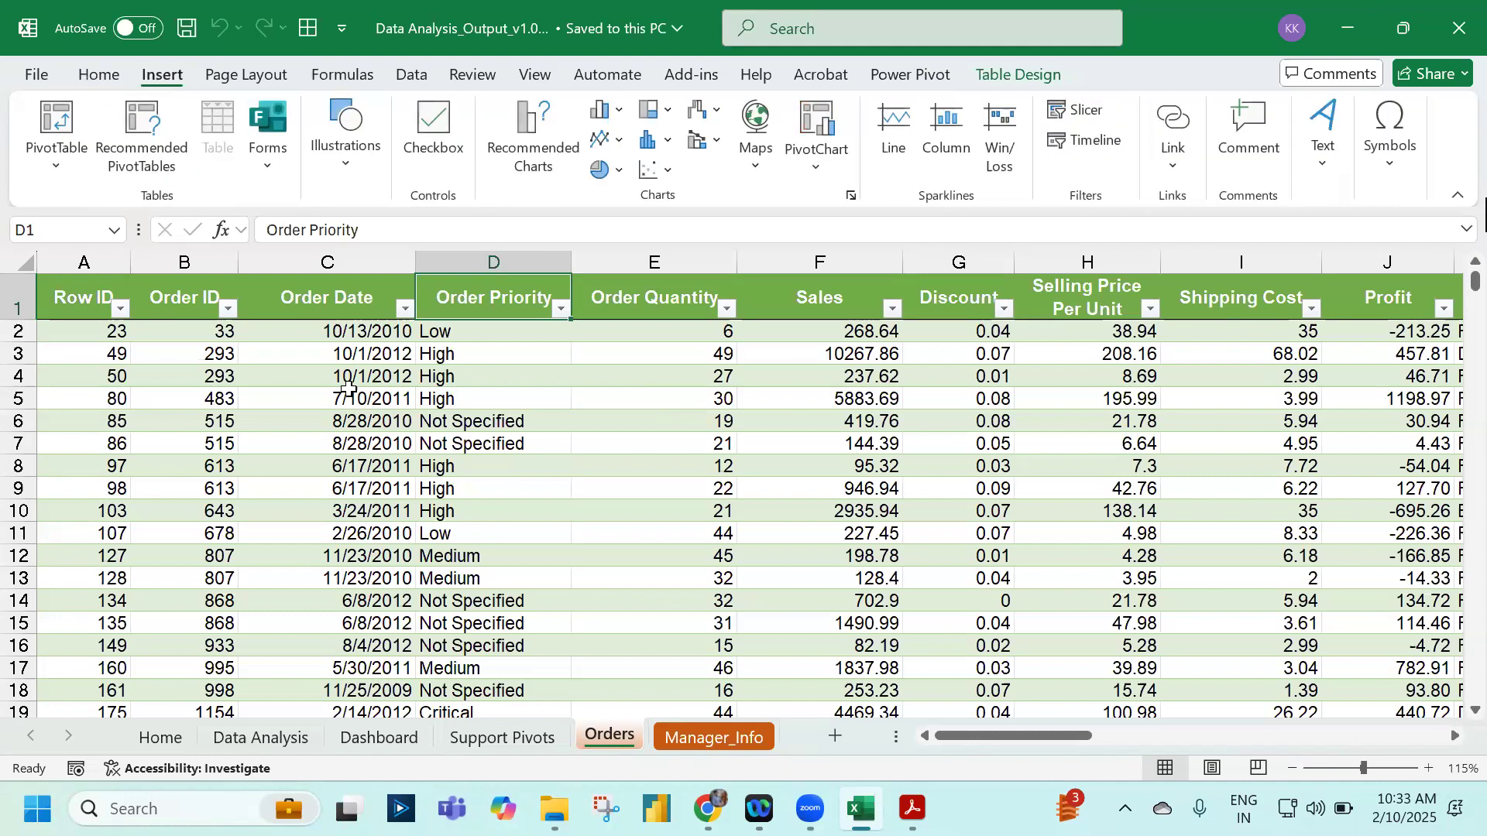
# Step: Create a PivotTable from the order data on a new worksheet
pyautogui.click(391, 396)
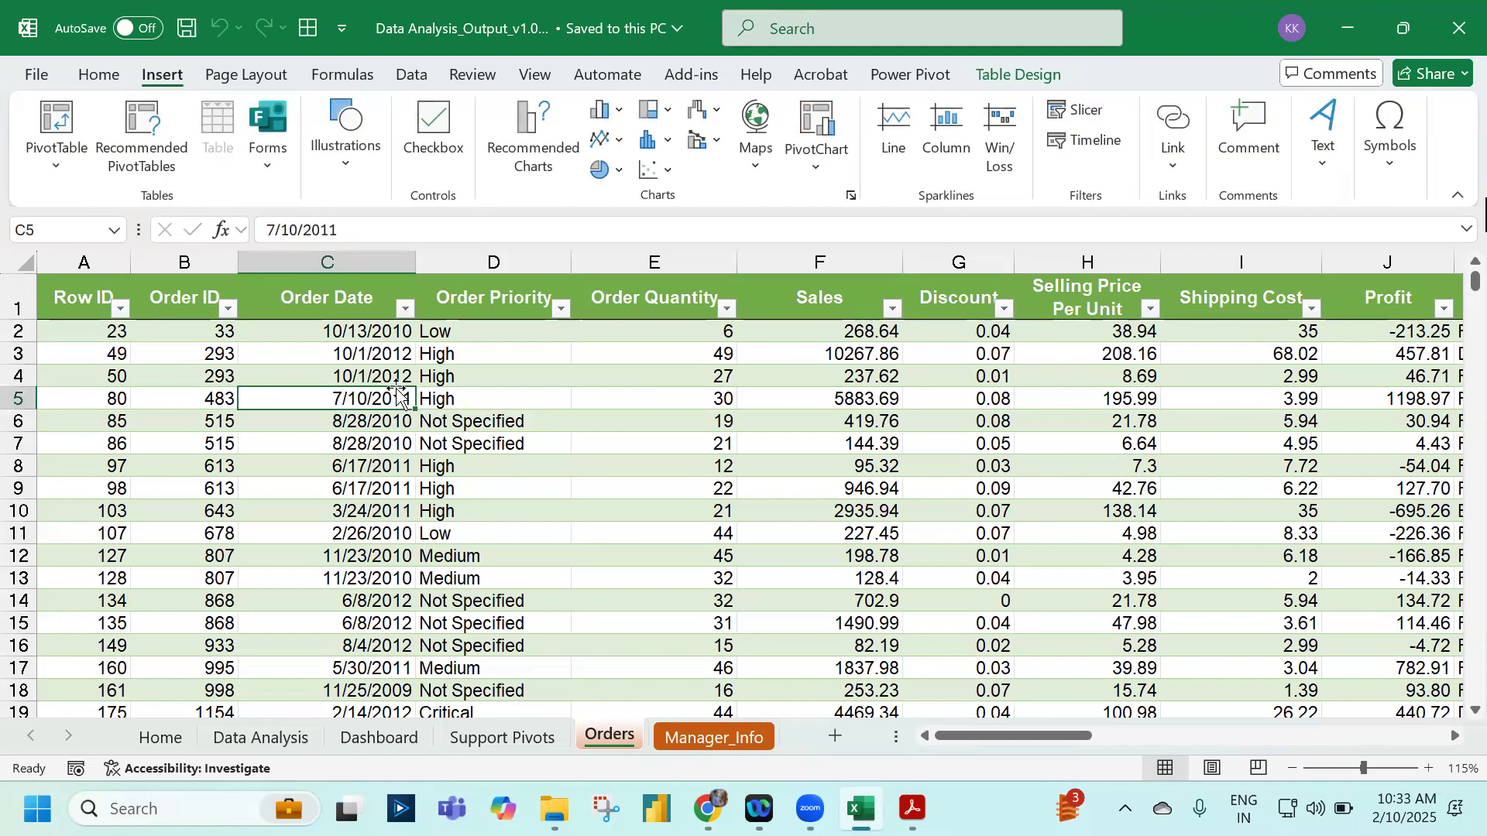
pyautogui.click(62, 118)
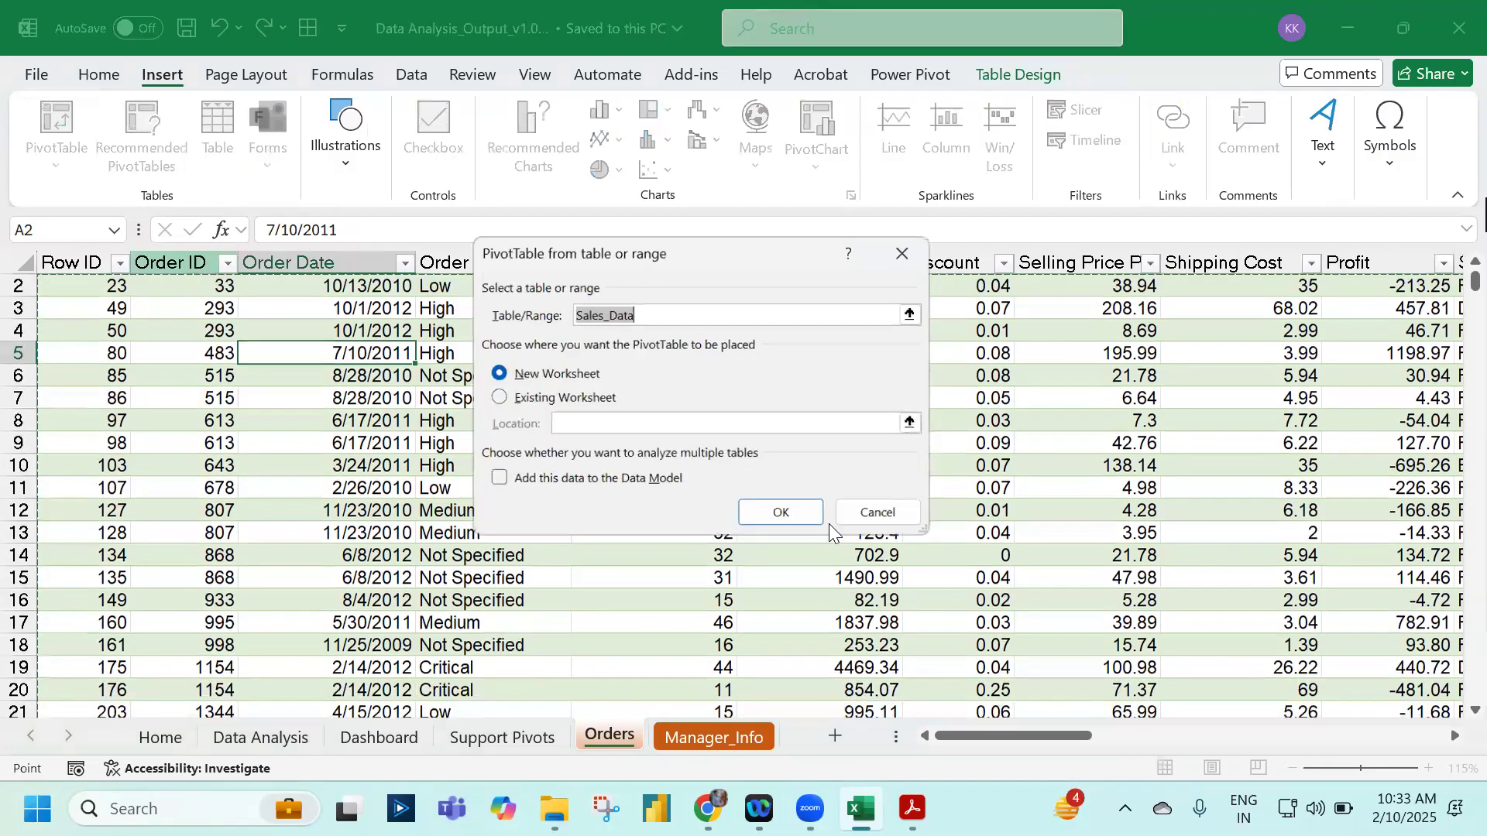
pyautogui.click(782, 512)
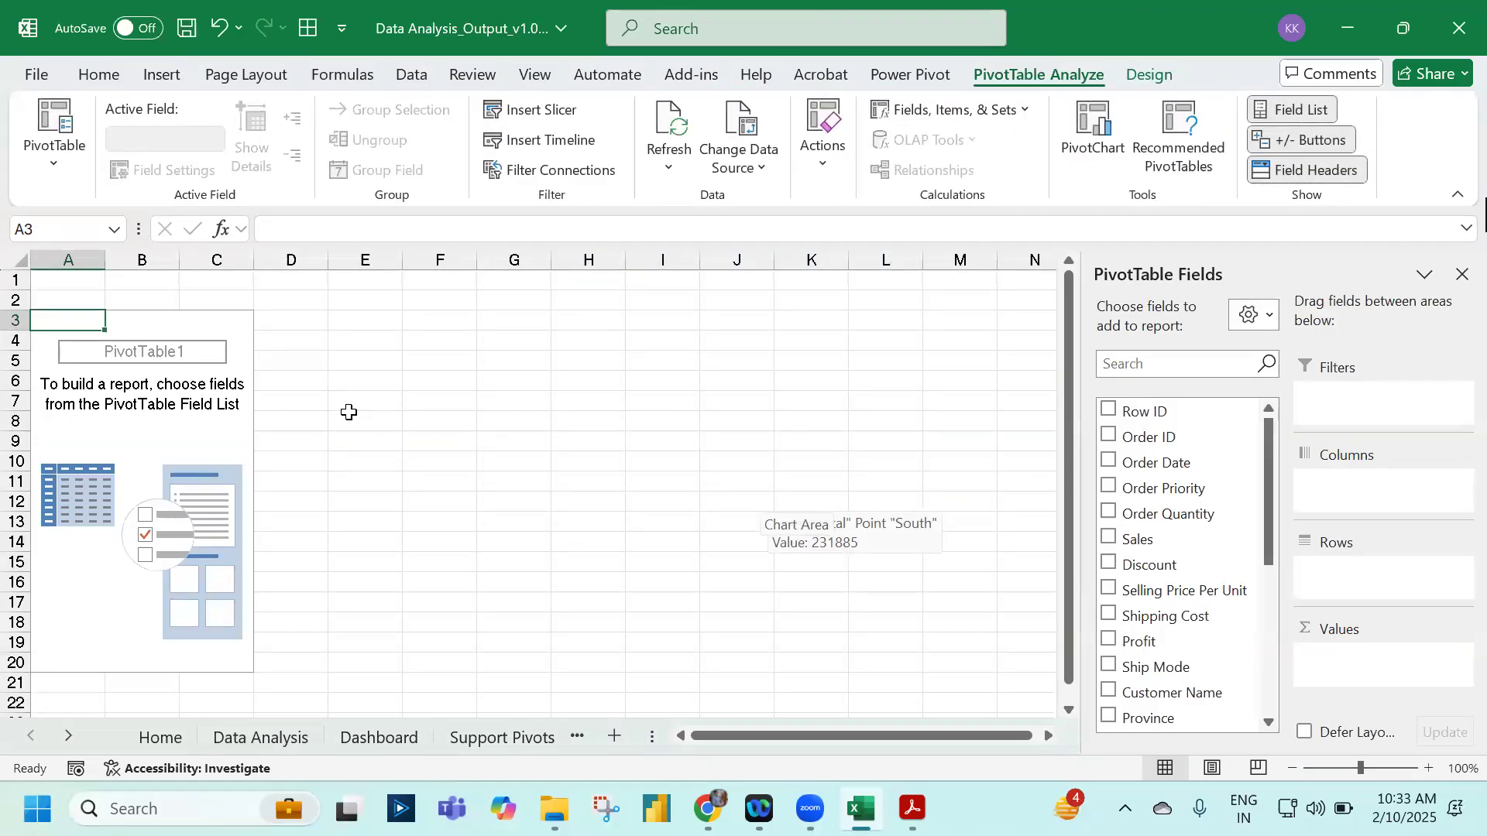
pyautogui.scroll(-5, 1206, 507)
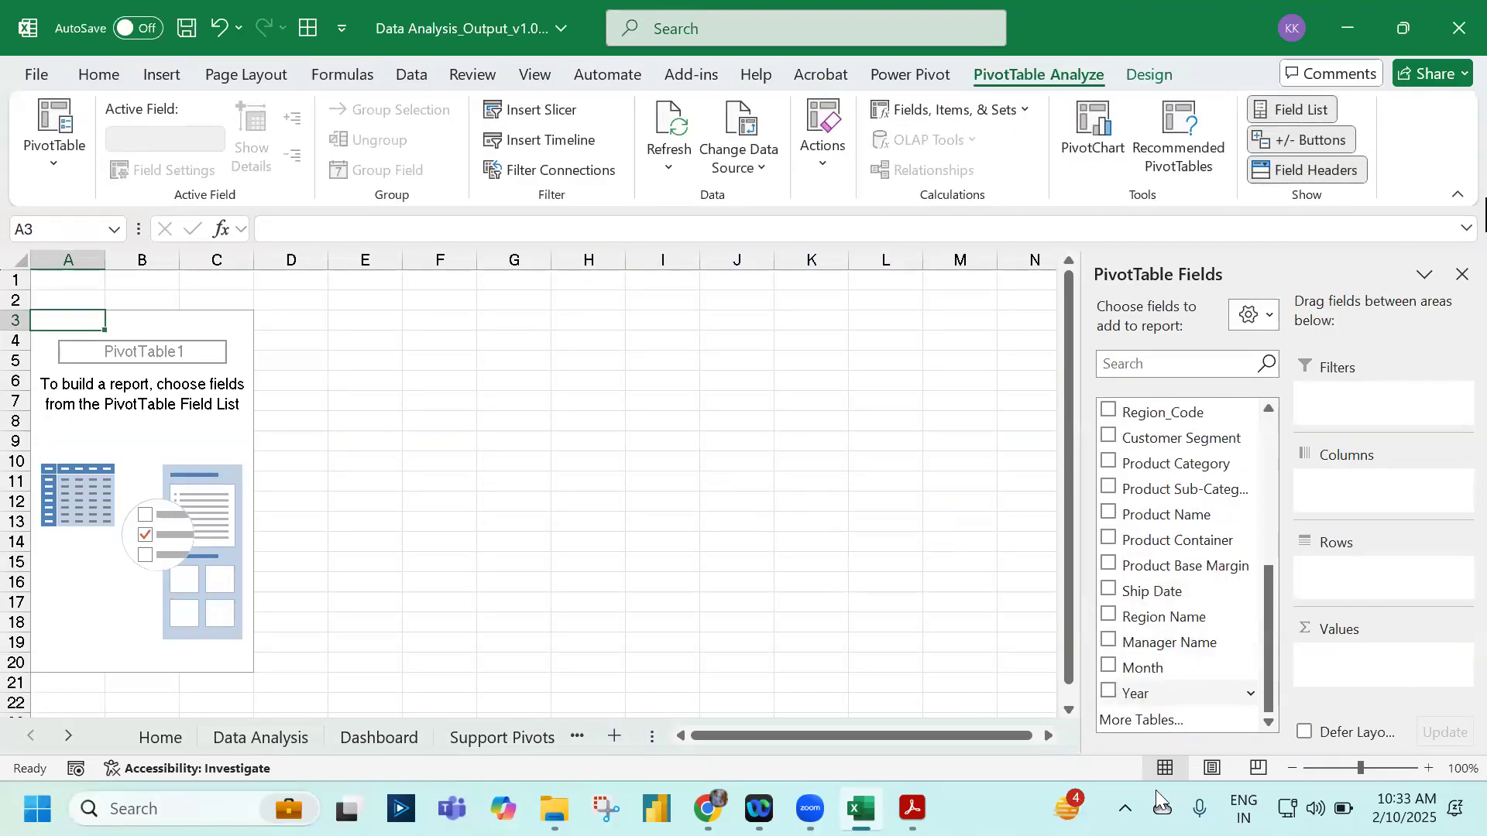
pyautogui.scroll(5, 1169, 659)
# Step: Add Profit as Sum of Profit in General number format, and drag Region Name toward Rows
pyautogui.moveTo(1159, 647); pyautogui.dragTo(1414, 674)
pyautogui.click(1407, 660)
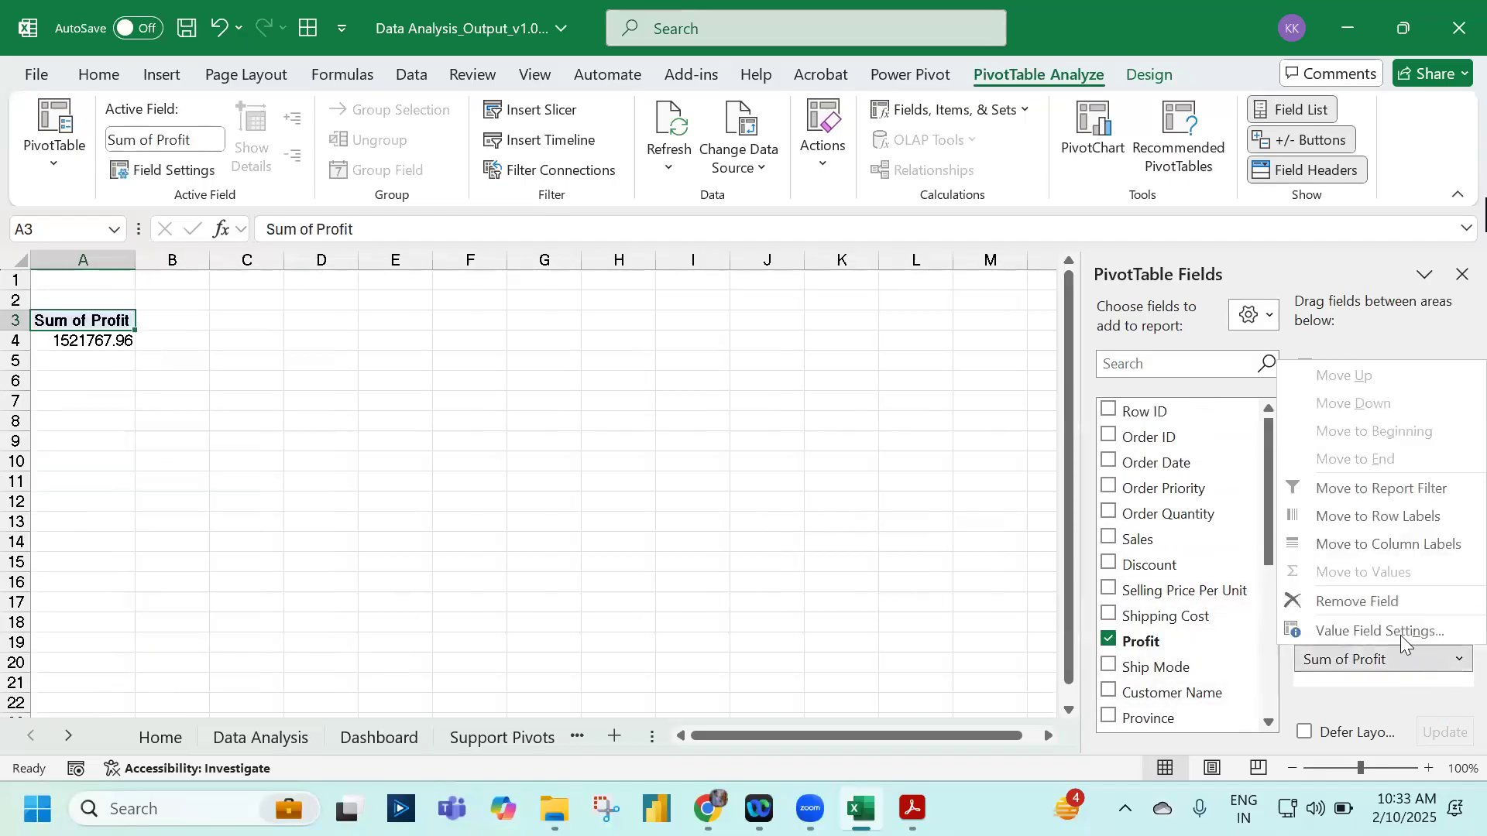
pyautogui.click(1402, 634)
pyautogui.click(547, 517)
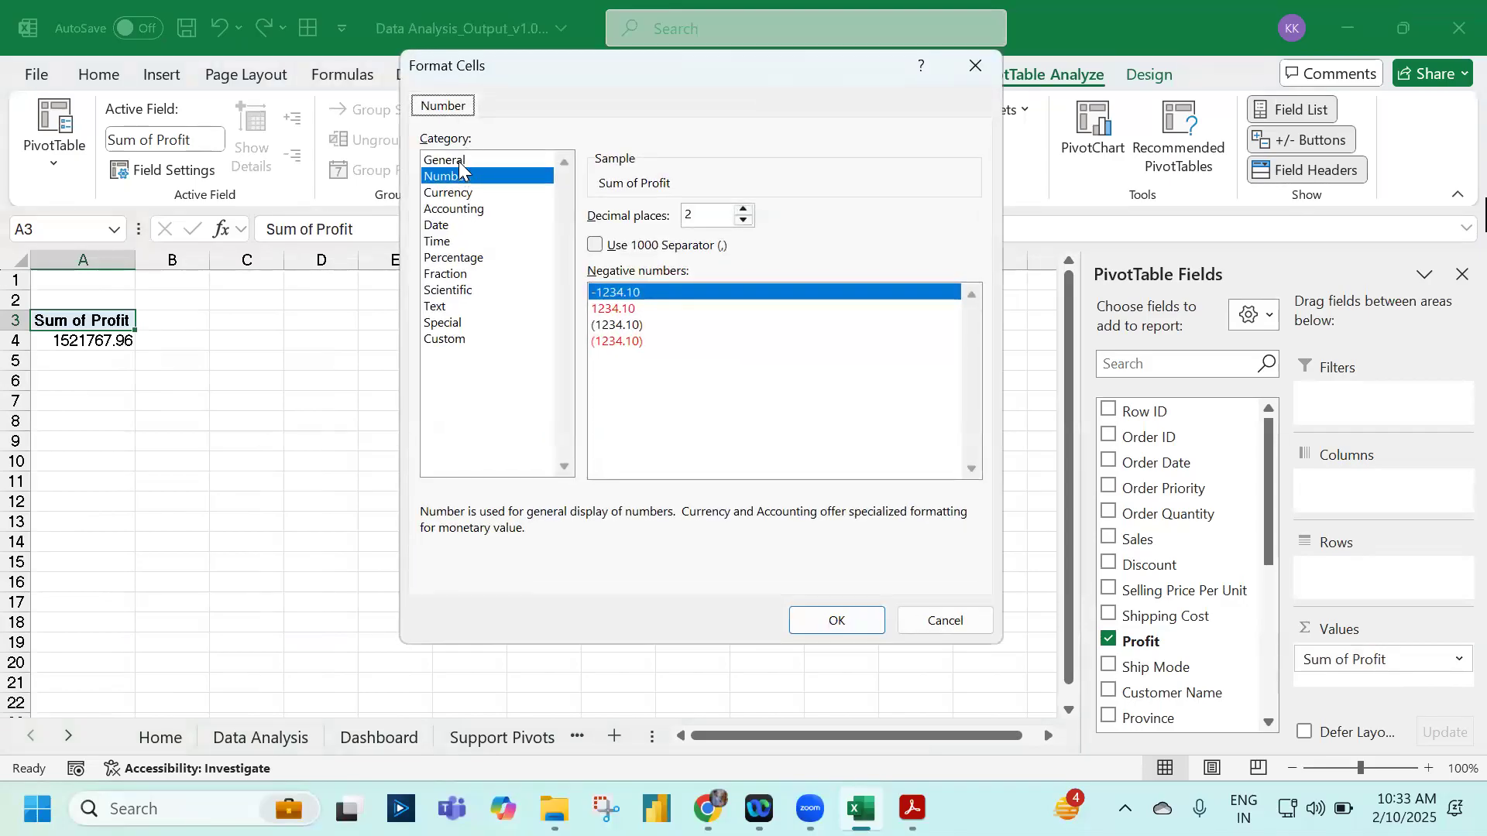
pyautogui.click(460, 161)
pyautogui.click(835, 620)
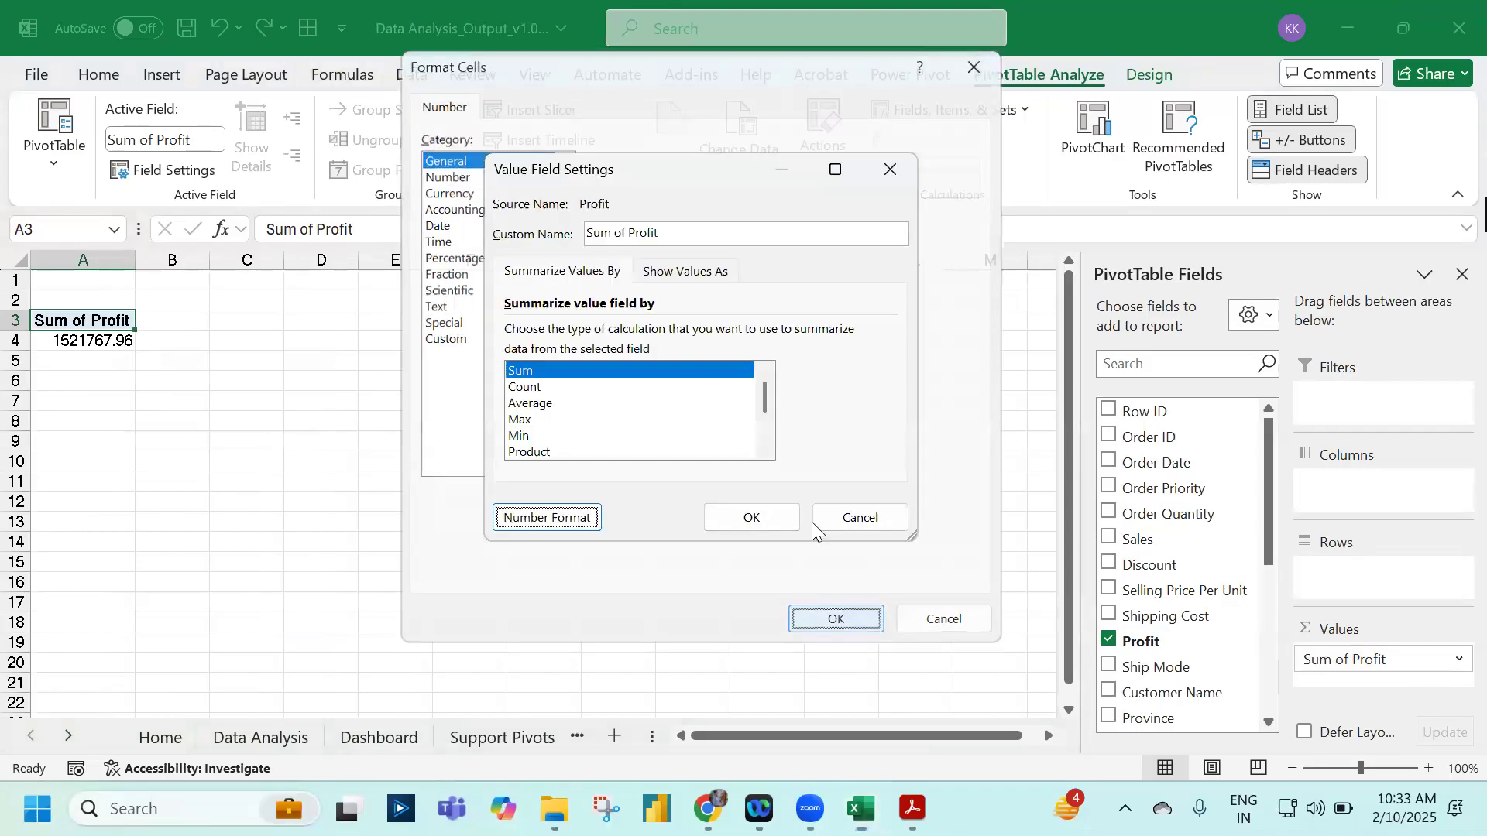
pyautogui.click(764, 517)
pyautogui.scroll(-5, 1216, 593)
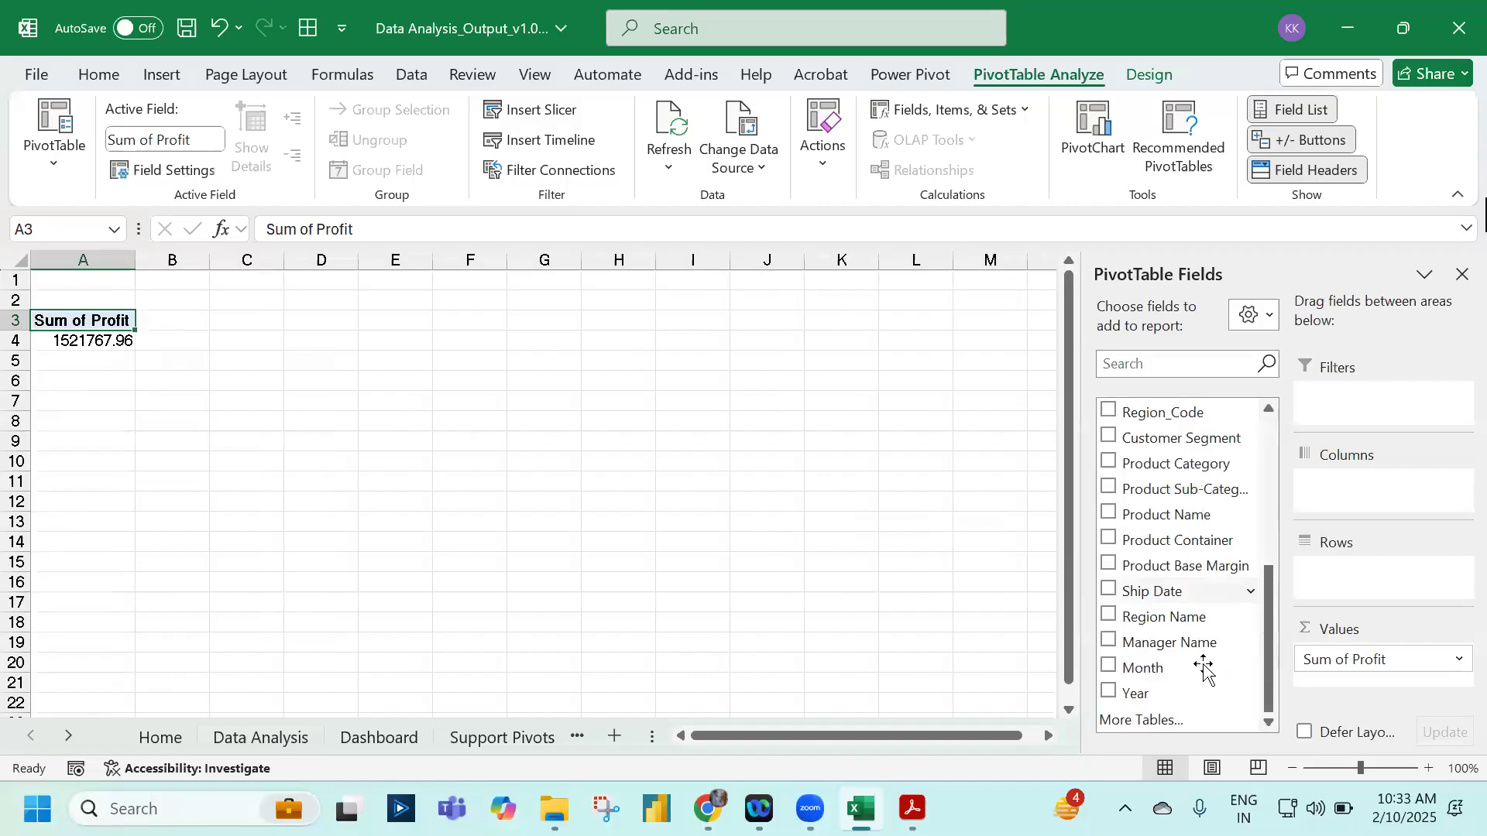
pyautogui.moveTo(1197, 616); pyautogui.dragTo(1394, 575)
# Step: Place Region Name in the pivot rows, select the full Orders data range, then return to Sheet1
pyautogui.click(431, 486)
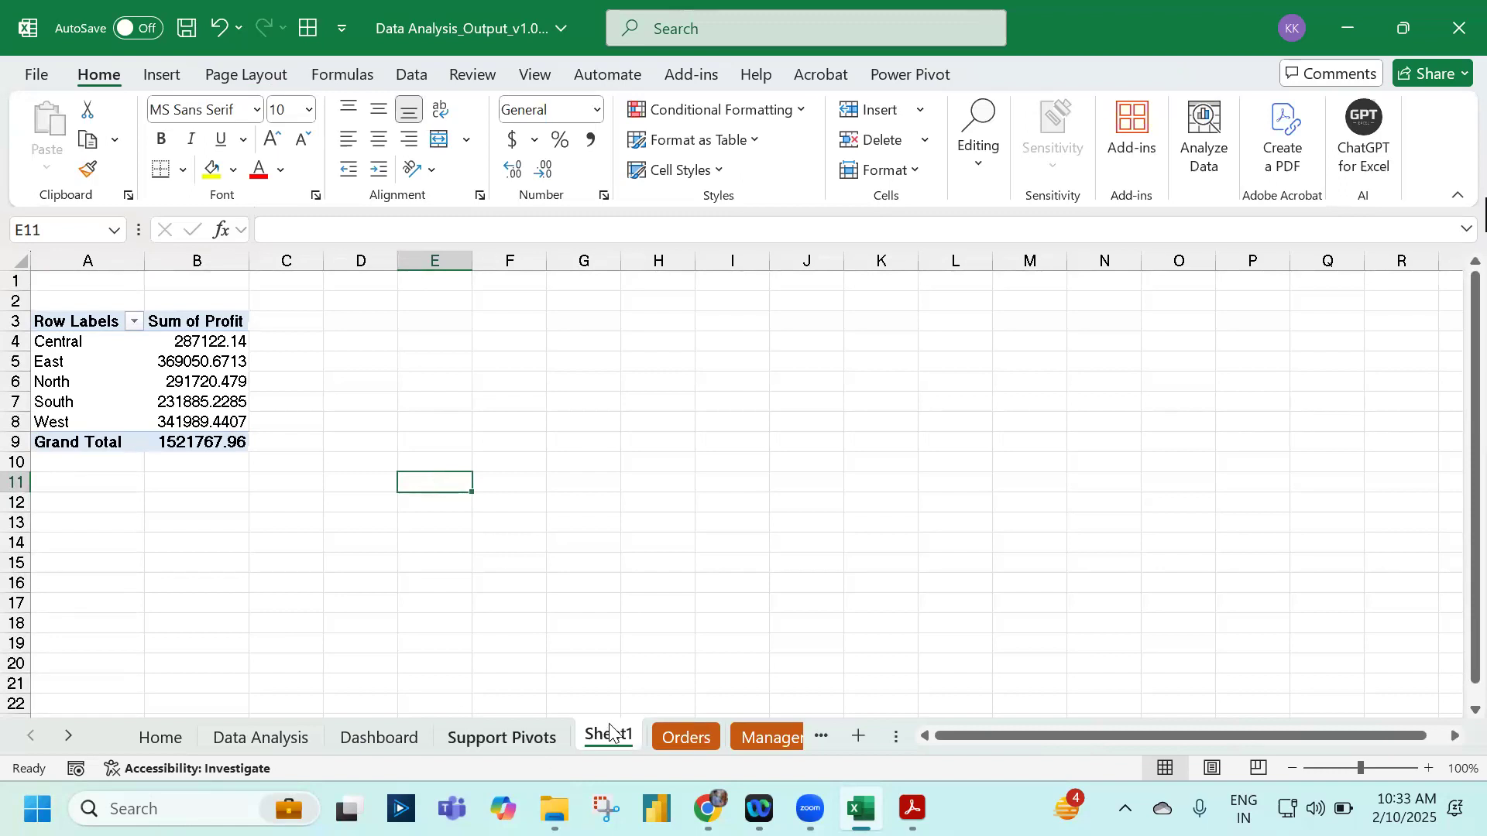
pyautogui.click(681, 737)
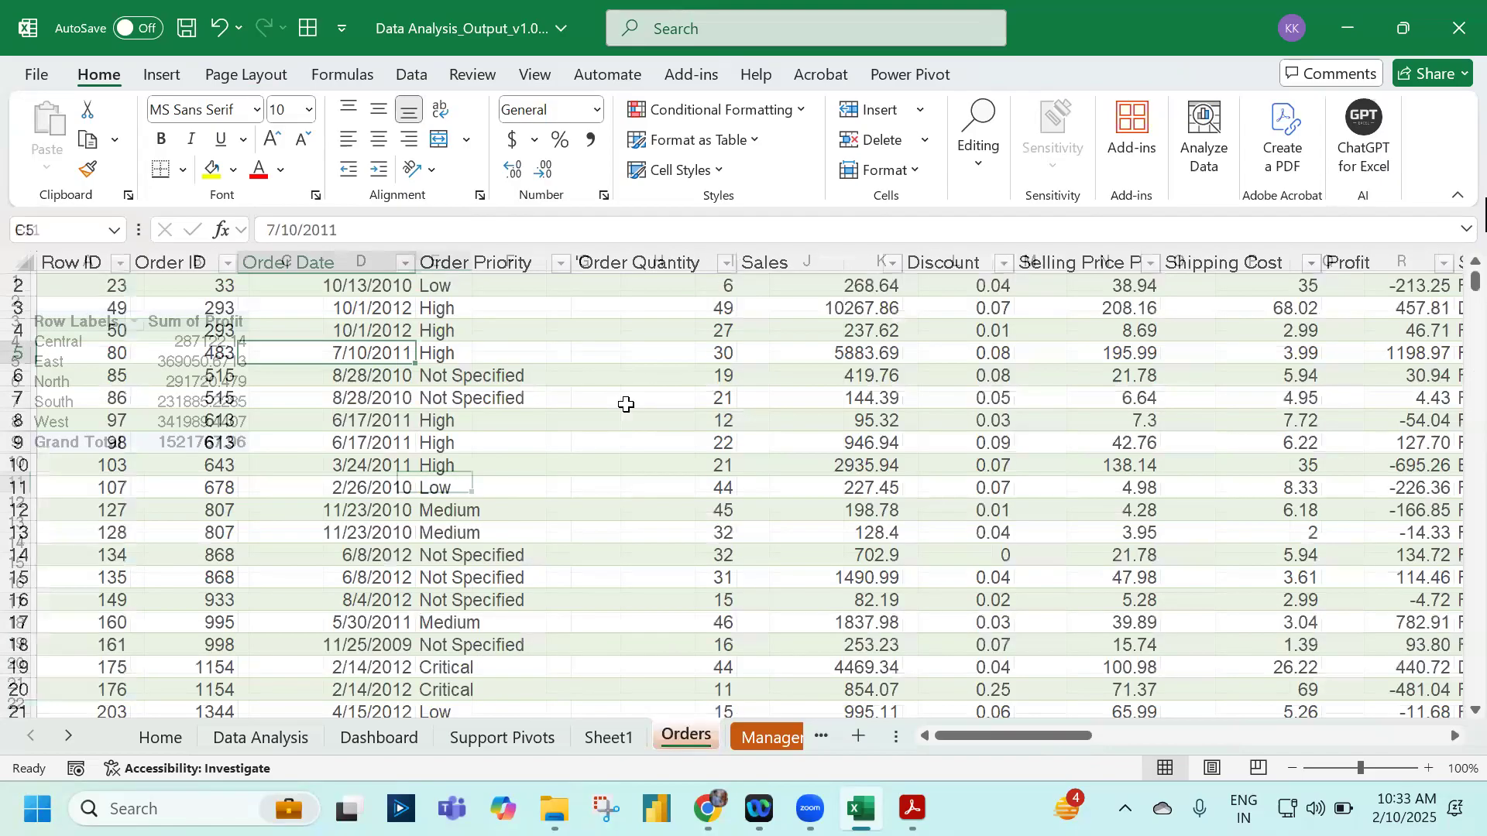
pyautogui.hotkey('ctrl', 'Up')
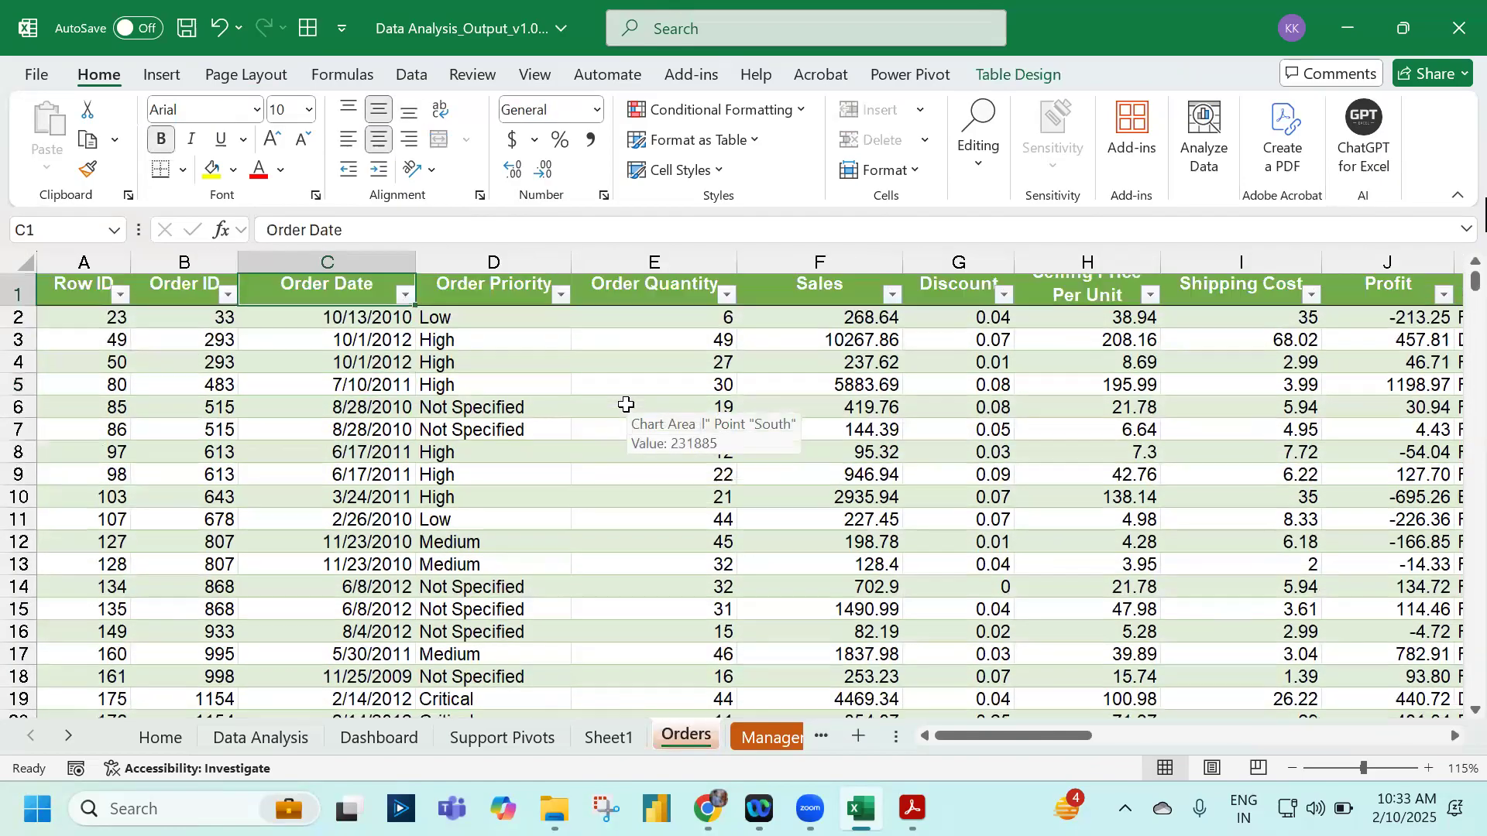
pyautogui.hotkey('ctrl', 'Left')
pyautogui.hotkey('ctrl', 'shift', 'Right')
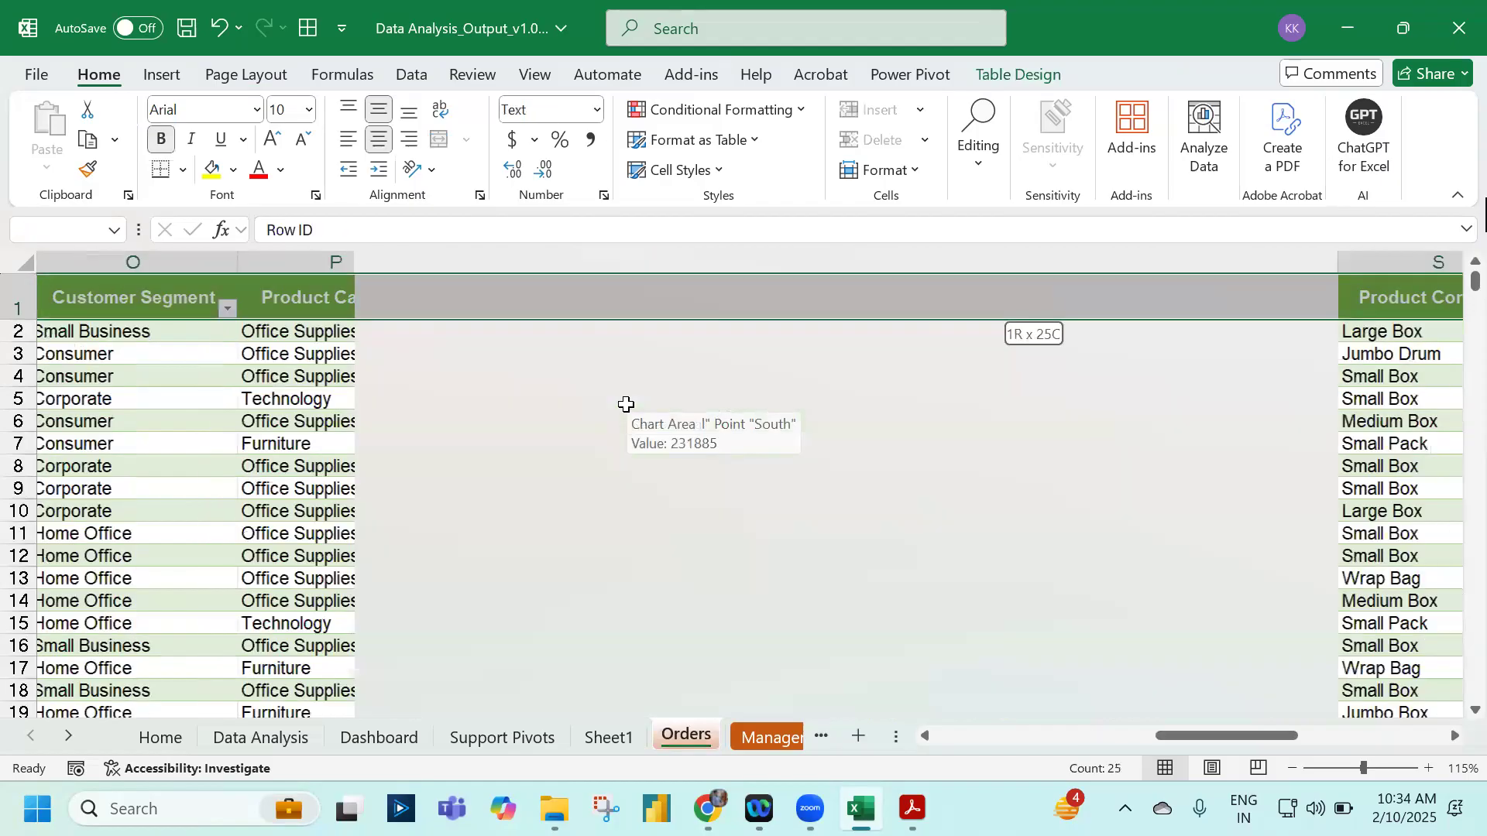
pyautogui.hotkey('ctrl', 'shift', 'Down')
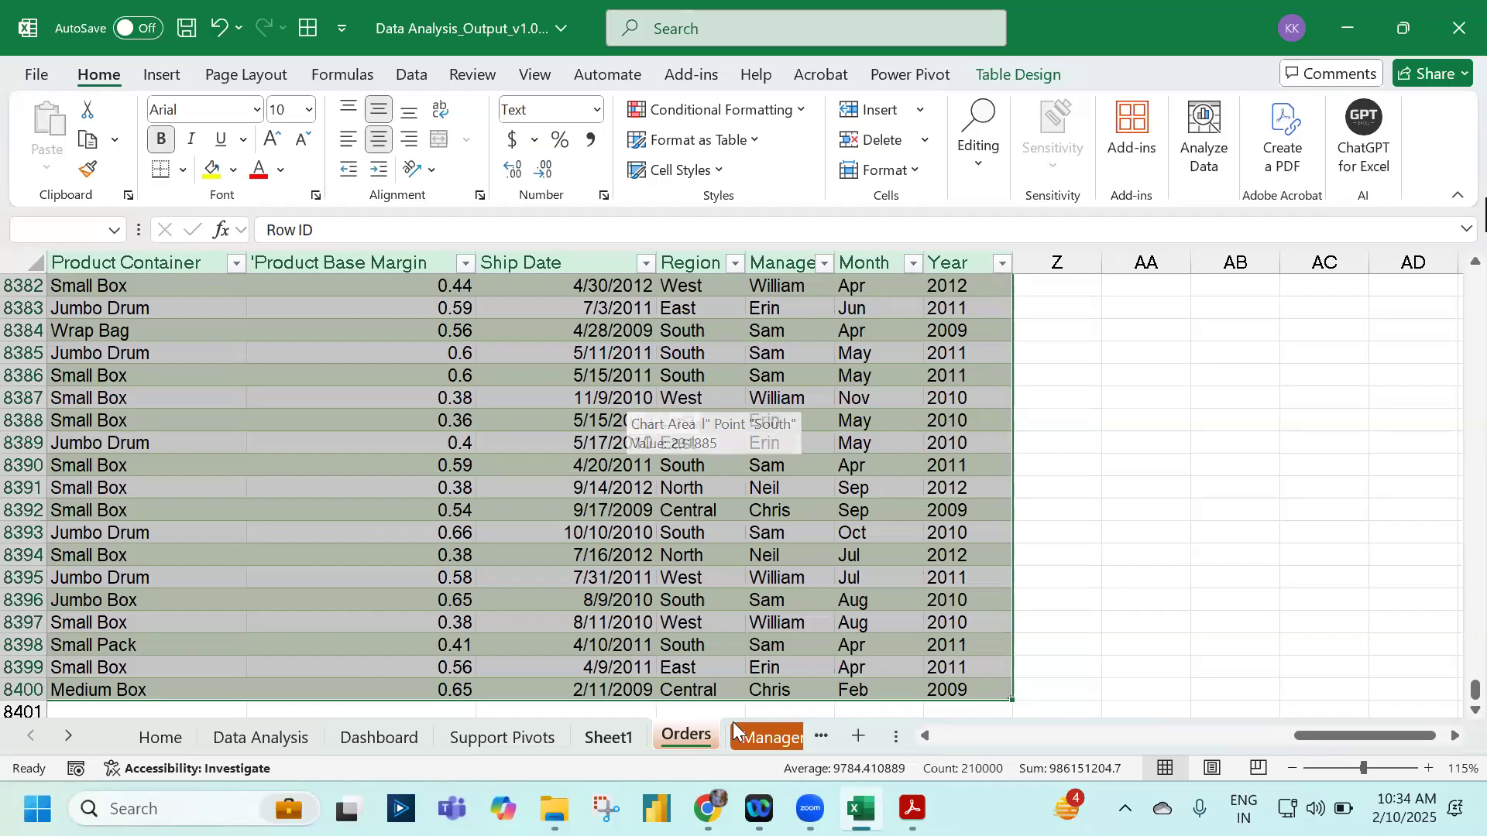
pyautogui.moveTo(910, 737); pyautogui.dragTo(1080, 737)
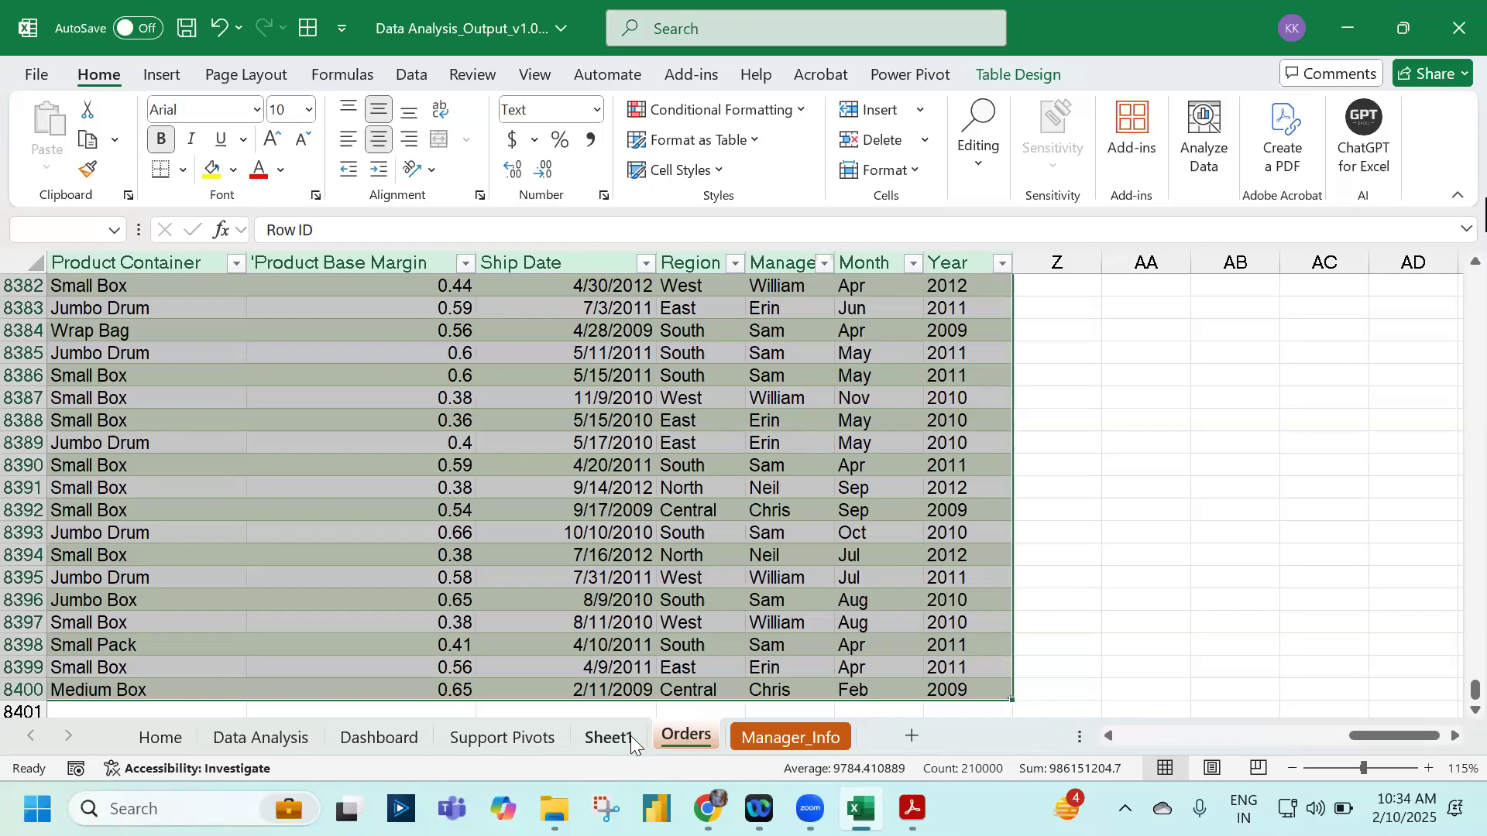
pyautogui.click(609, 737)
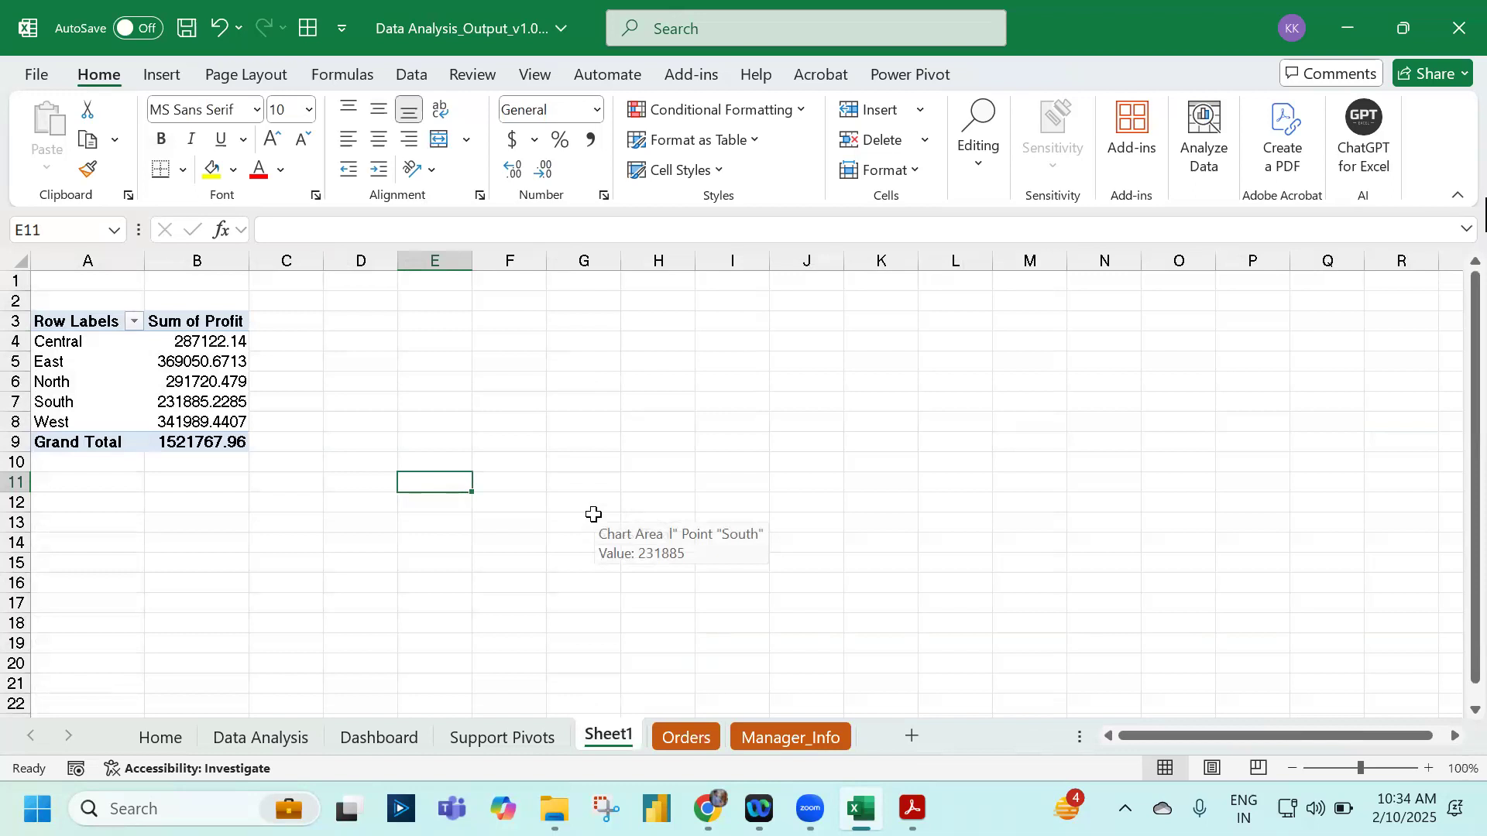
# Step: On the Manager_Info sheet, select cell E1 beside the manager table and try editing it
pyautogui.click(753, 747)
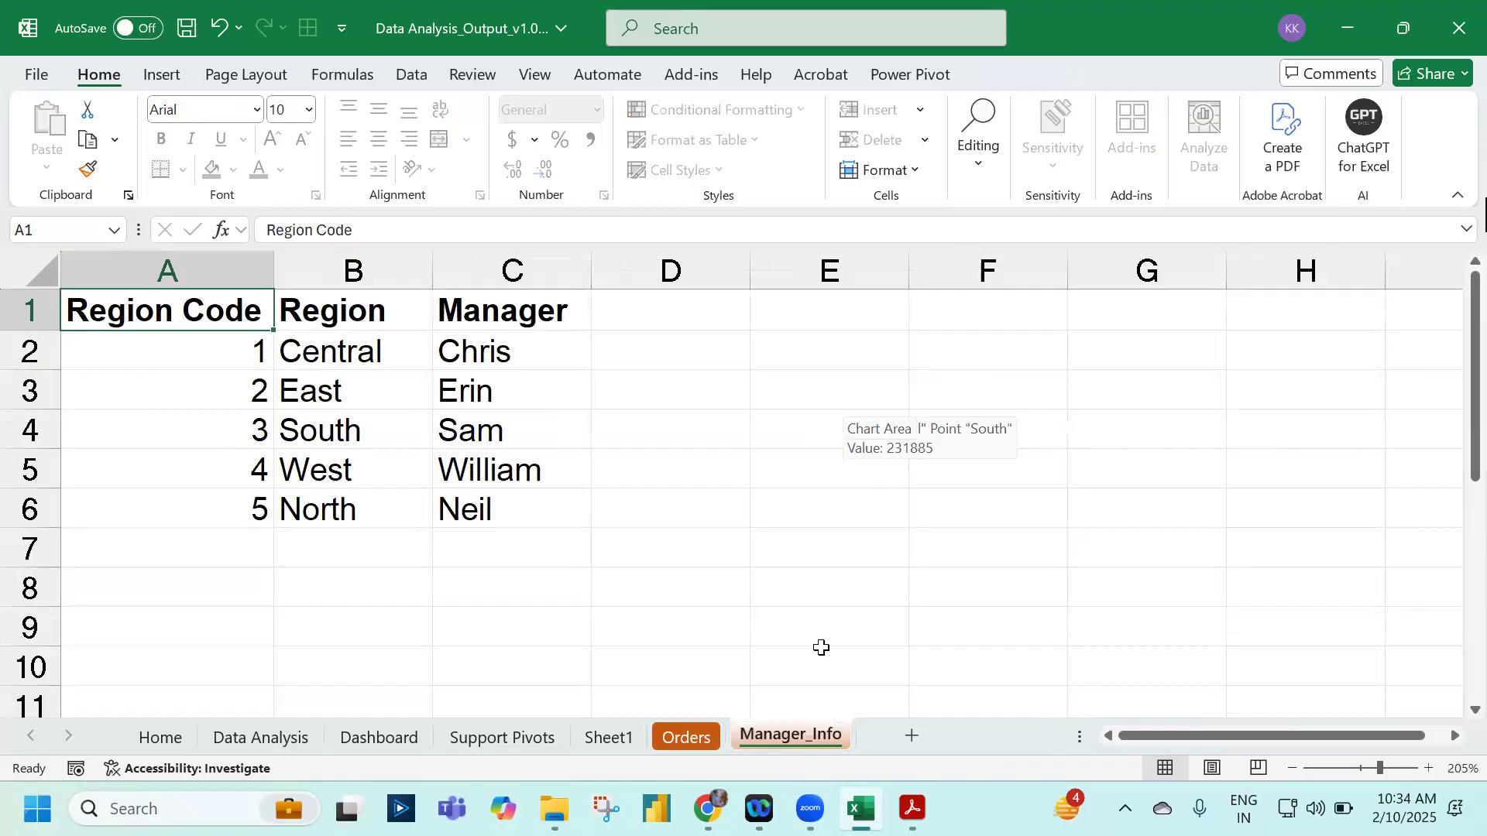
pyautogui.click(808, 608)
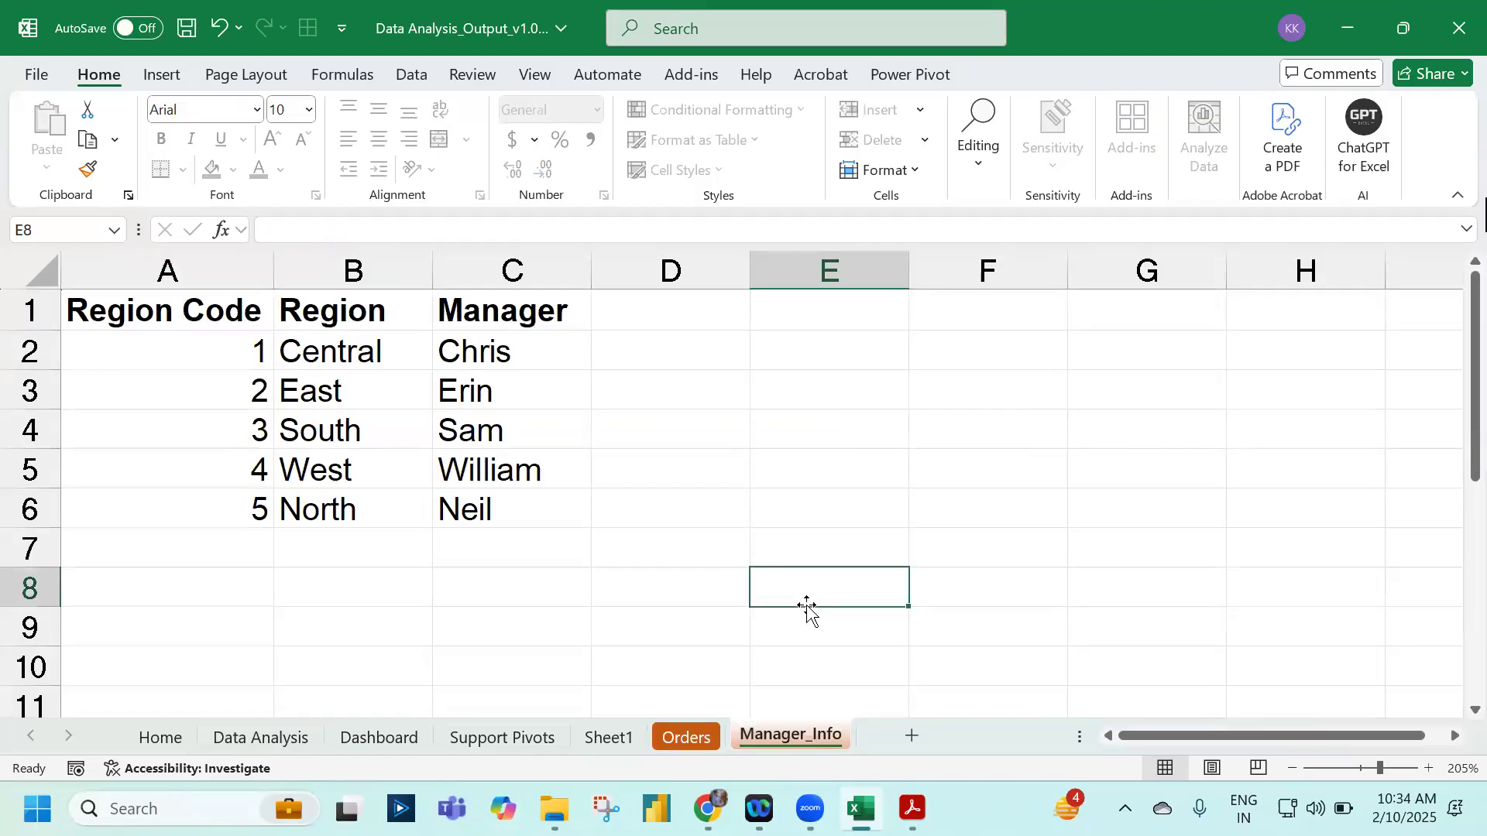
pyautogui.click(841, 301)
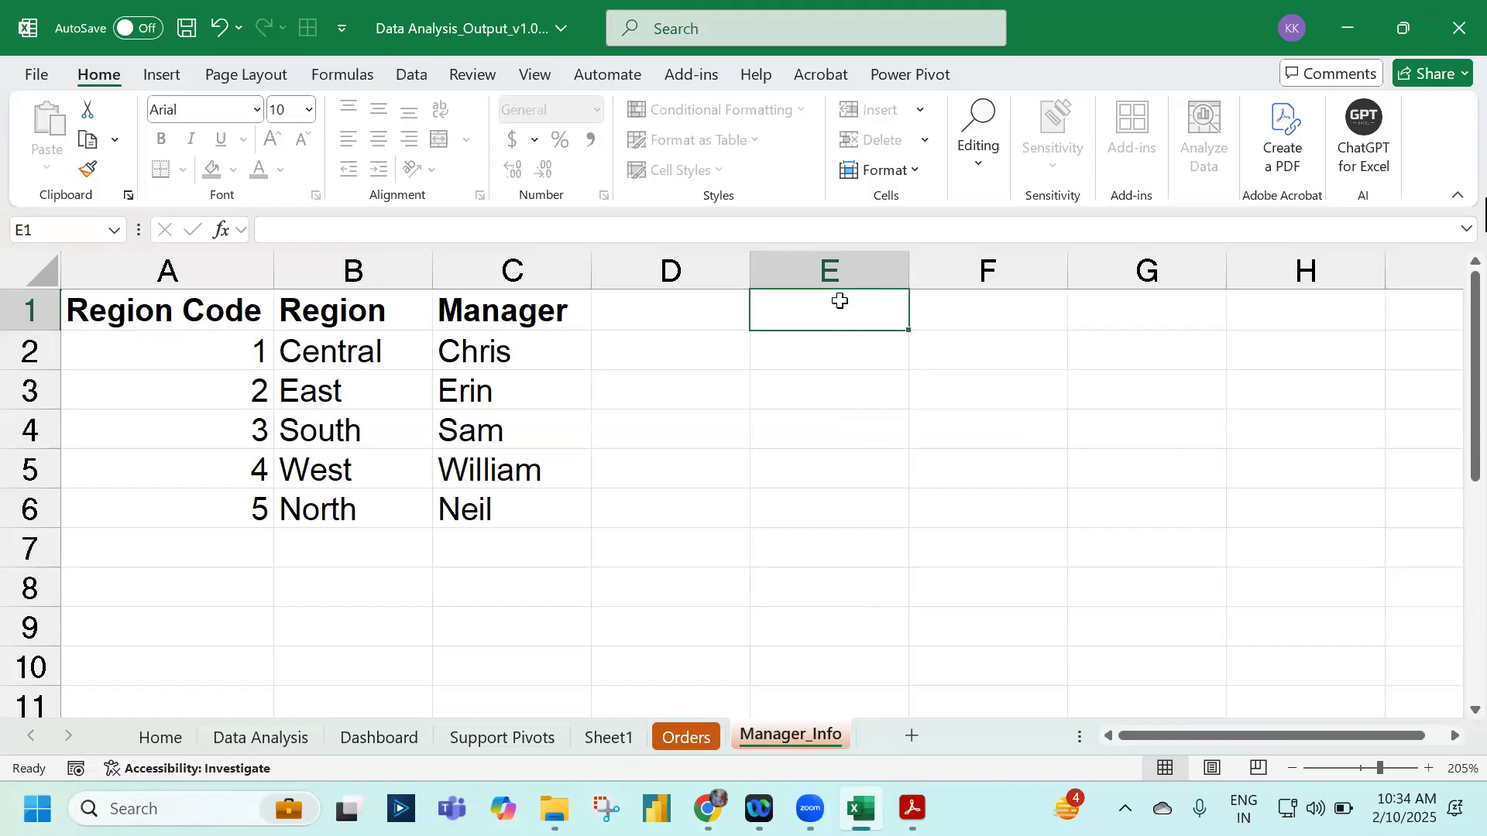
pyautogui.doubleClick(842, 307)
# Step: Dismiss the protection warning and unprotect Manager_Info by entering the sheet password
pyautogui.press('Return')
pyautogui.click(497, 72)
pyautogui.click(1052, 127)
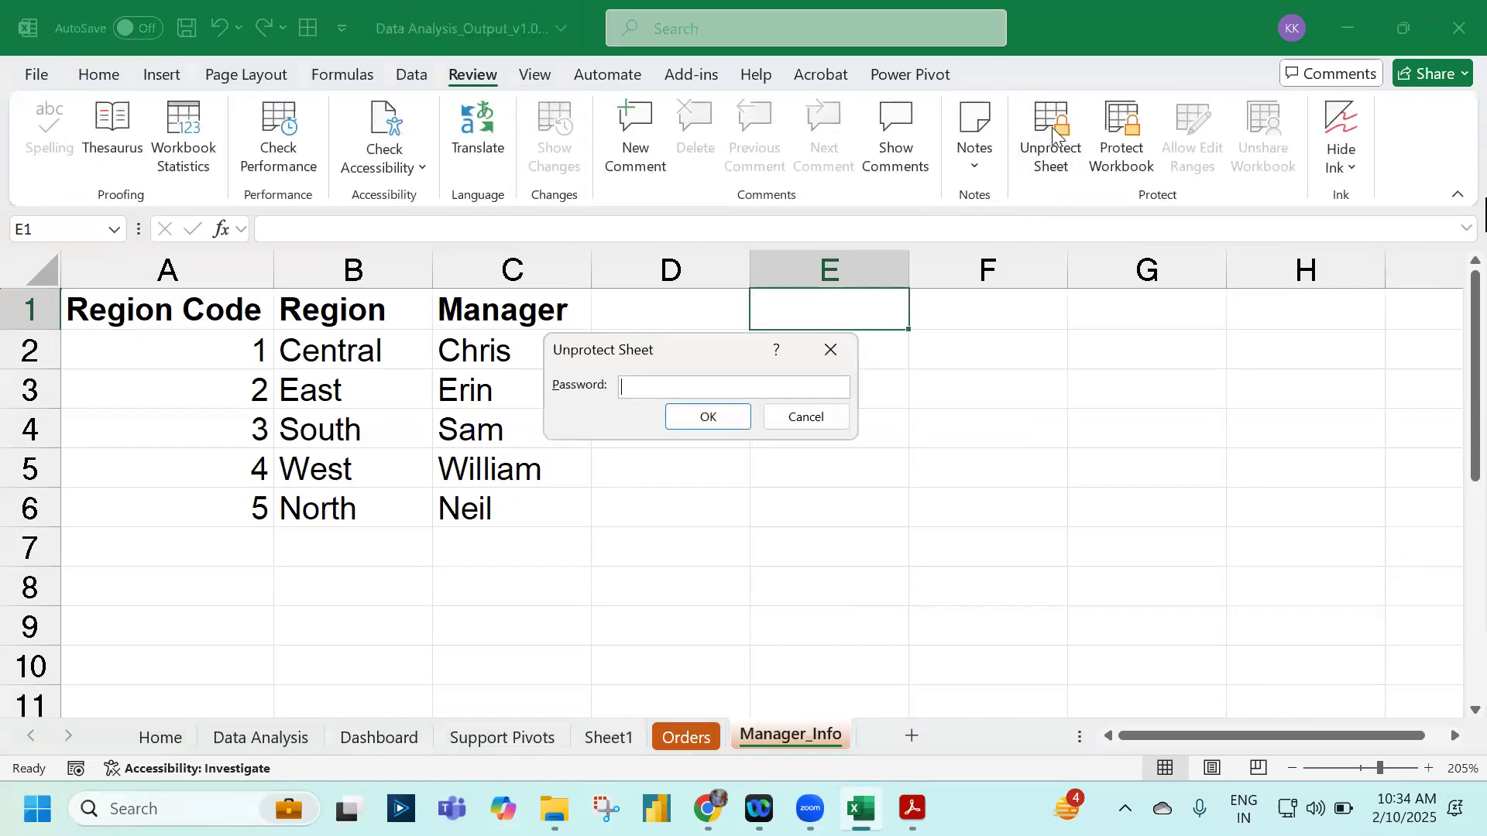
pyautogui.write('1234')
pyautogui.press('Return')
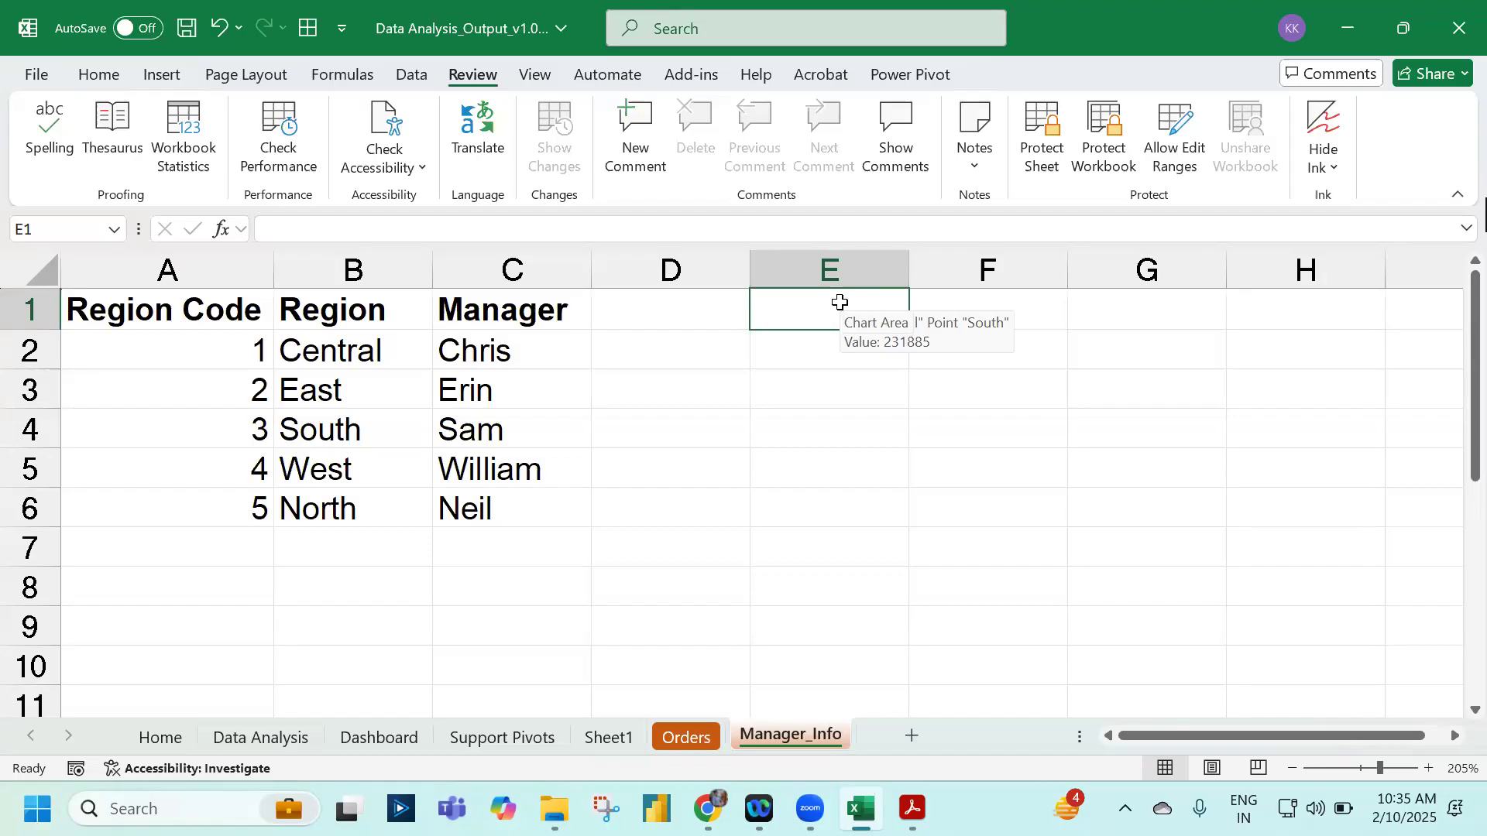
# Step: Enter a greeting to the Central manager by name in E1 and 'You're fired.' in E3
pyautogui.write('Hi Chi')
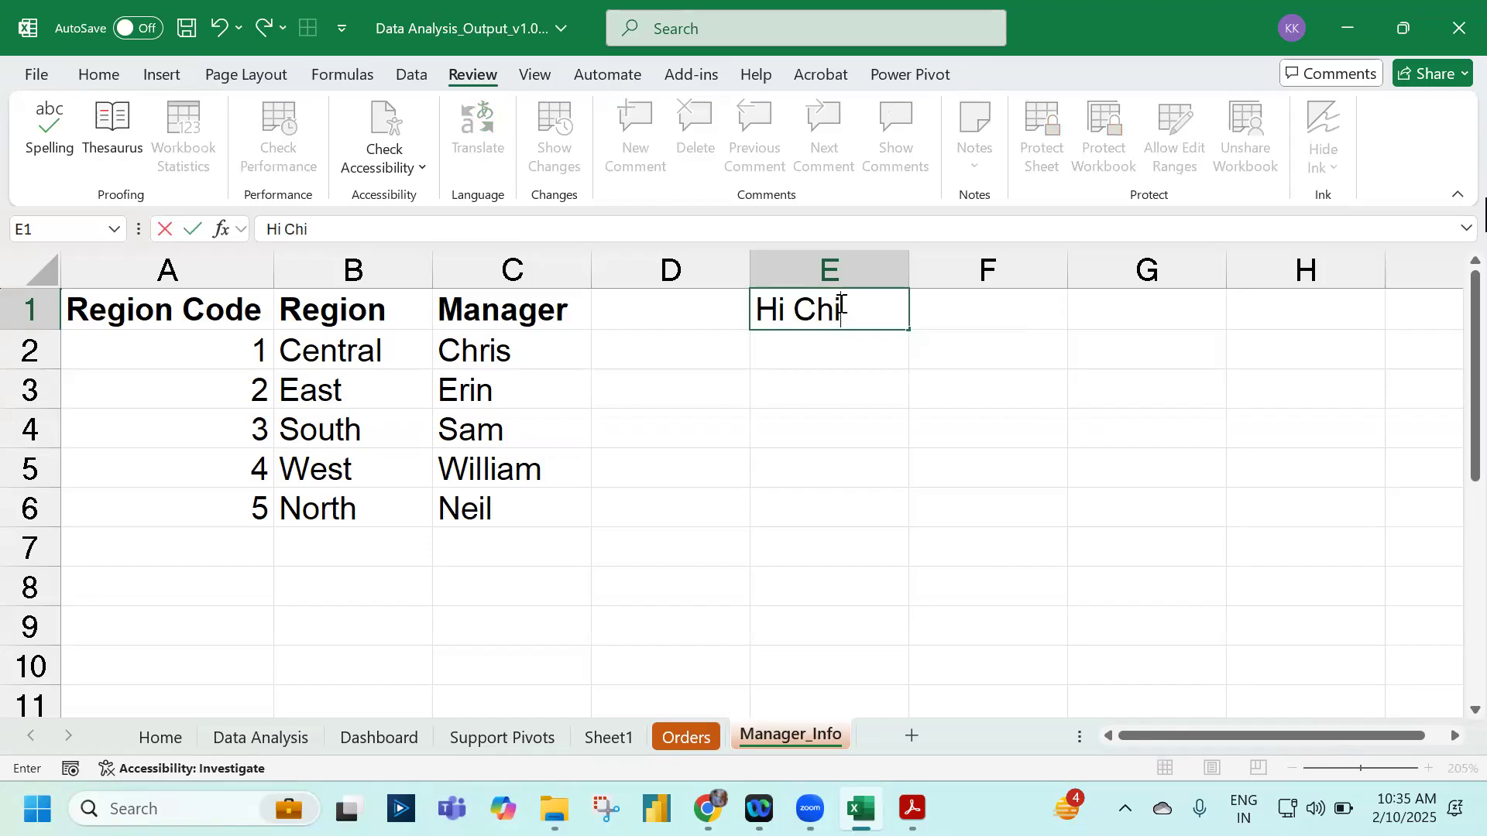
pyautogui.press('BackSpace')
pyautogui.write('ris')
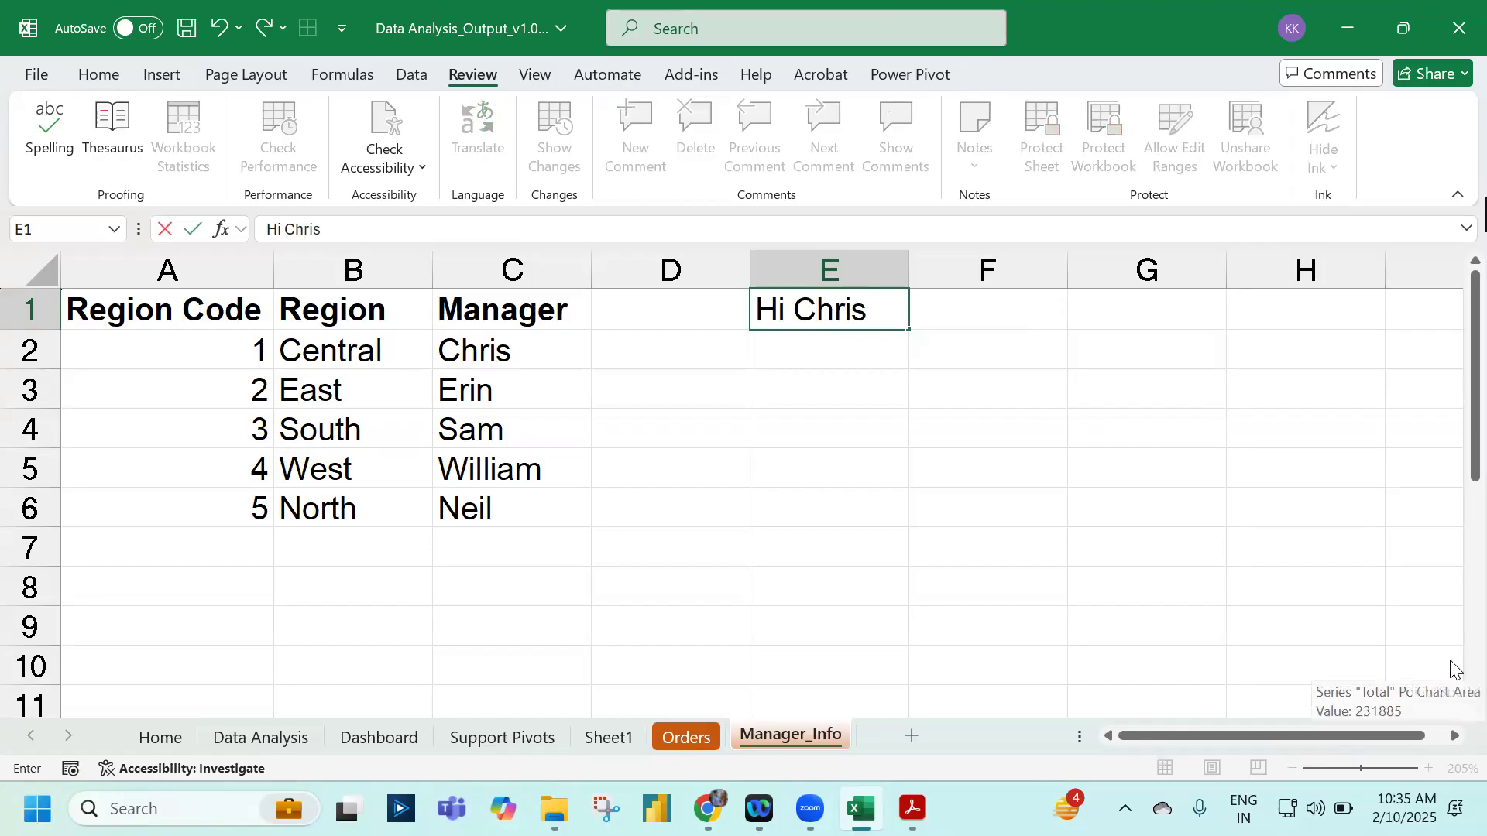
pyautogui.write(',')
pyautogui.press('Return')
pyautogui.press('Return')
pyautogui.write("You'r")
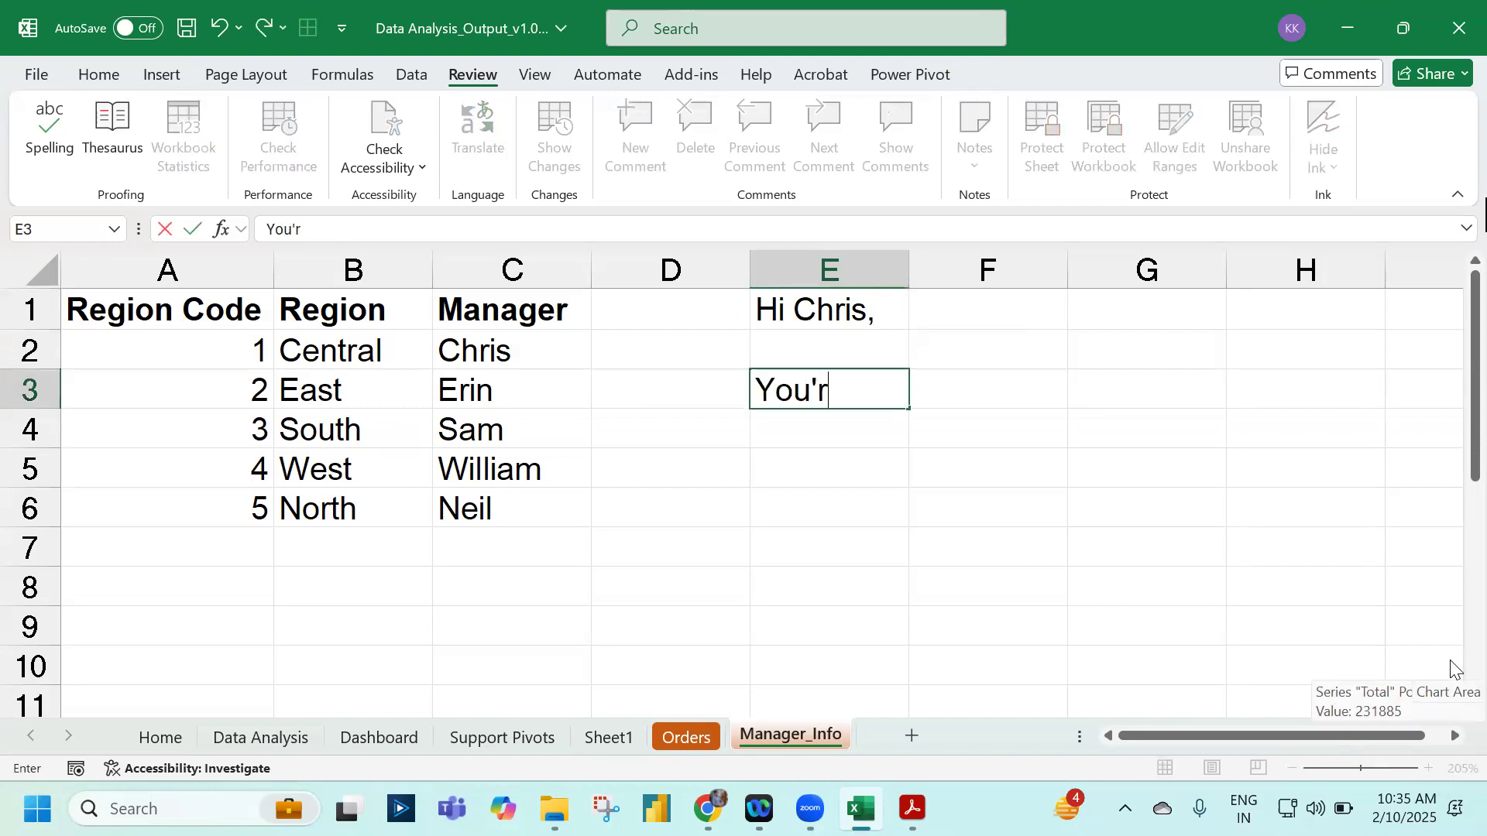
pyautogui.write('e fired.')
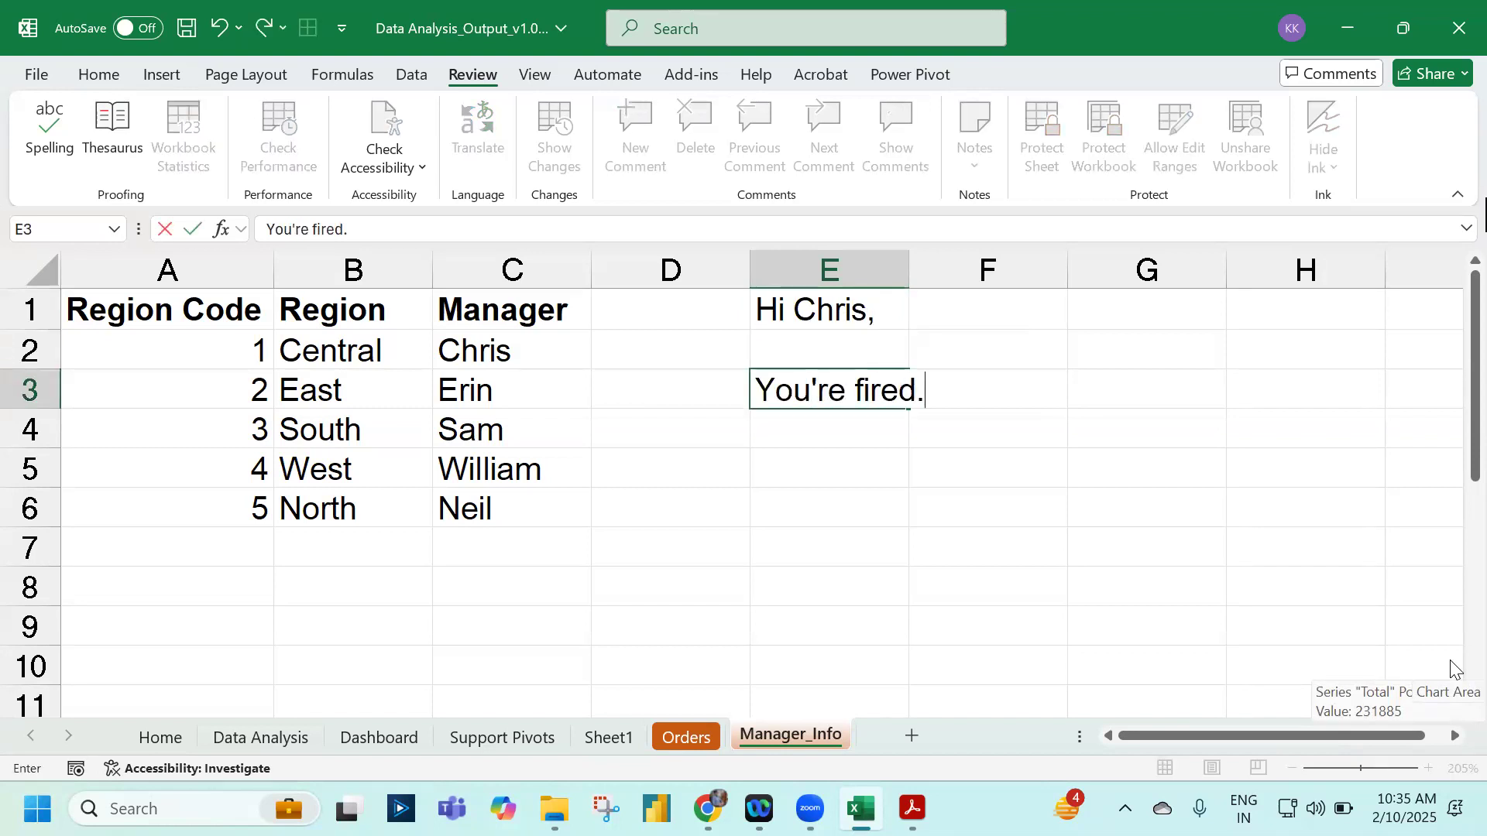
pyautogui.press('Return')
pyautogui.press('Return')
# Step: Sign the note with 'Thanks,' in E5 and 'Your Boss' in E6
pyautogui.write('Thn')
pyautogui.press('BackSpace')
pyautogui.write('ak')
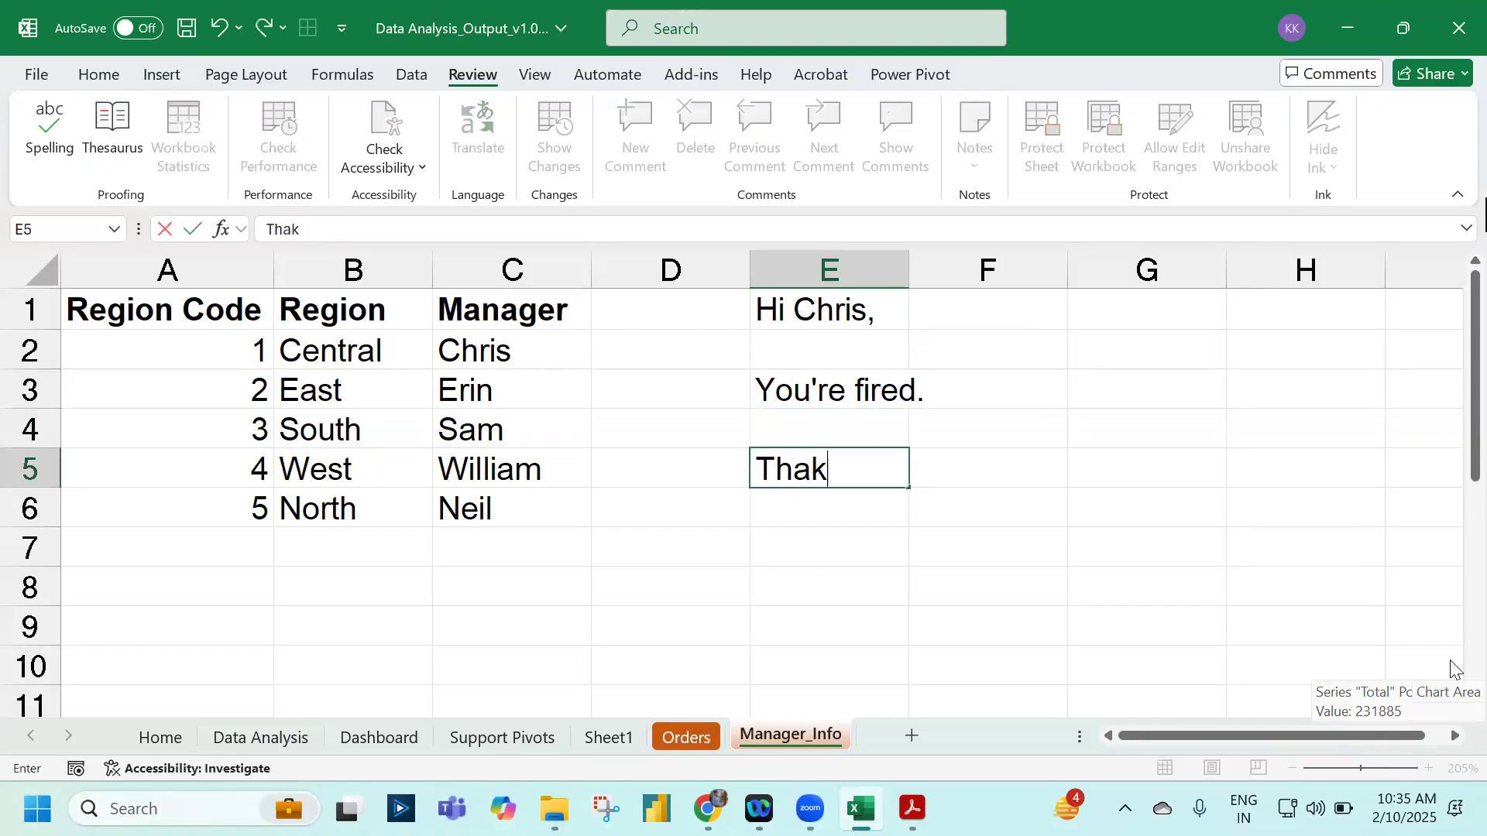
pyautogui.press('BackSpace')
pyautogui.write('nks,')
pyautogui.press('Return')
pyautogui.write('Your Boss')
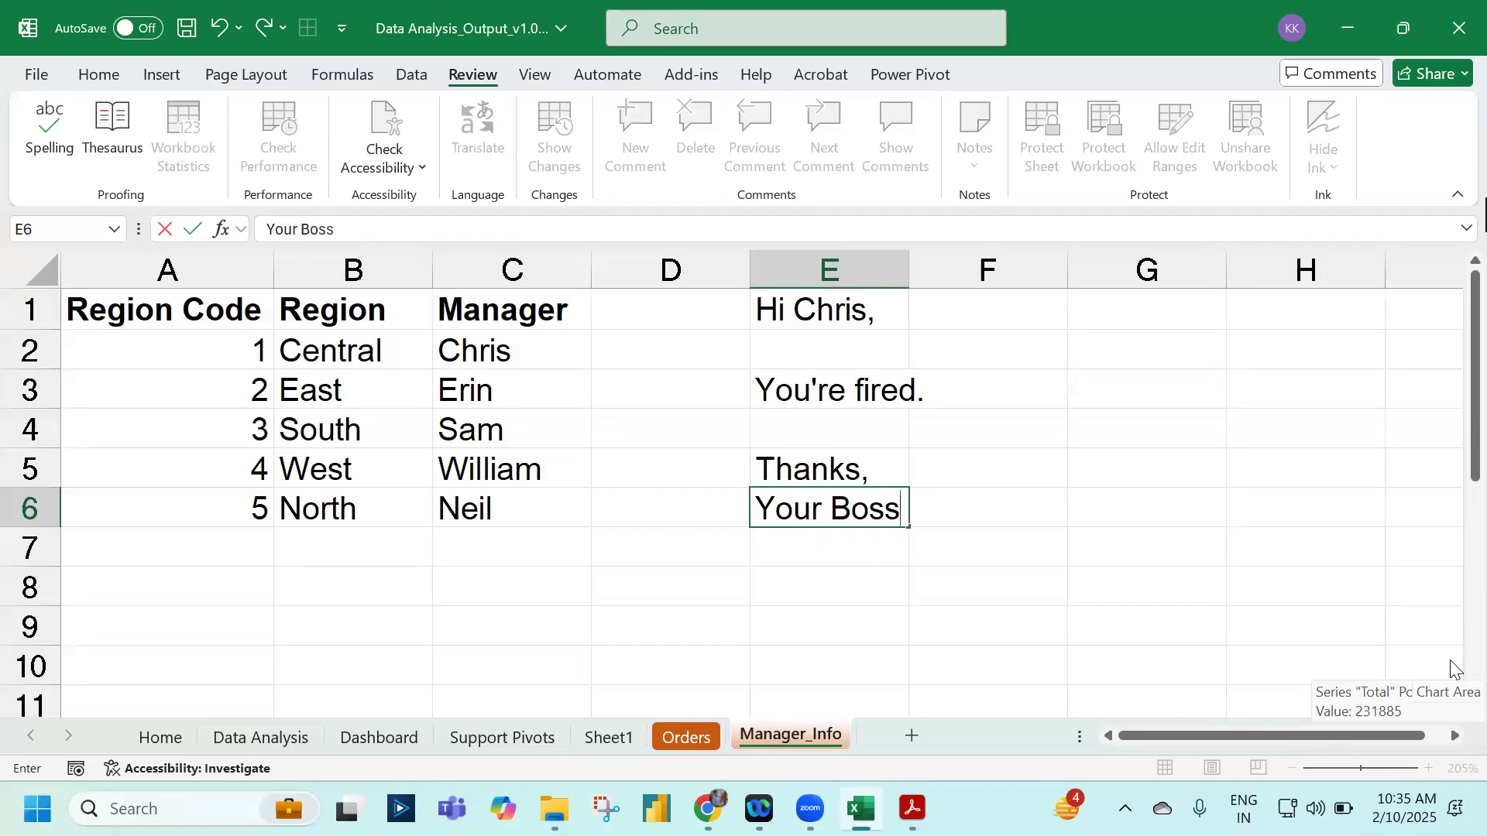
pyautogui.press('Return')
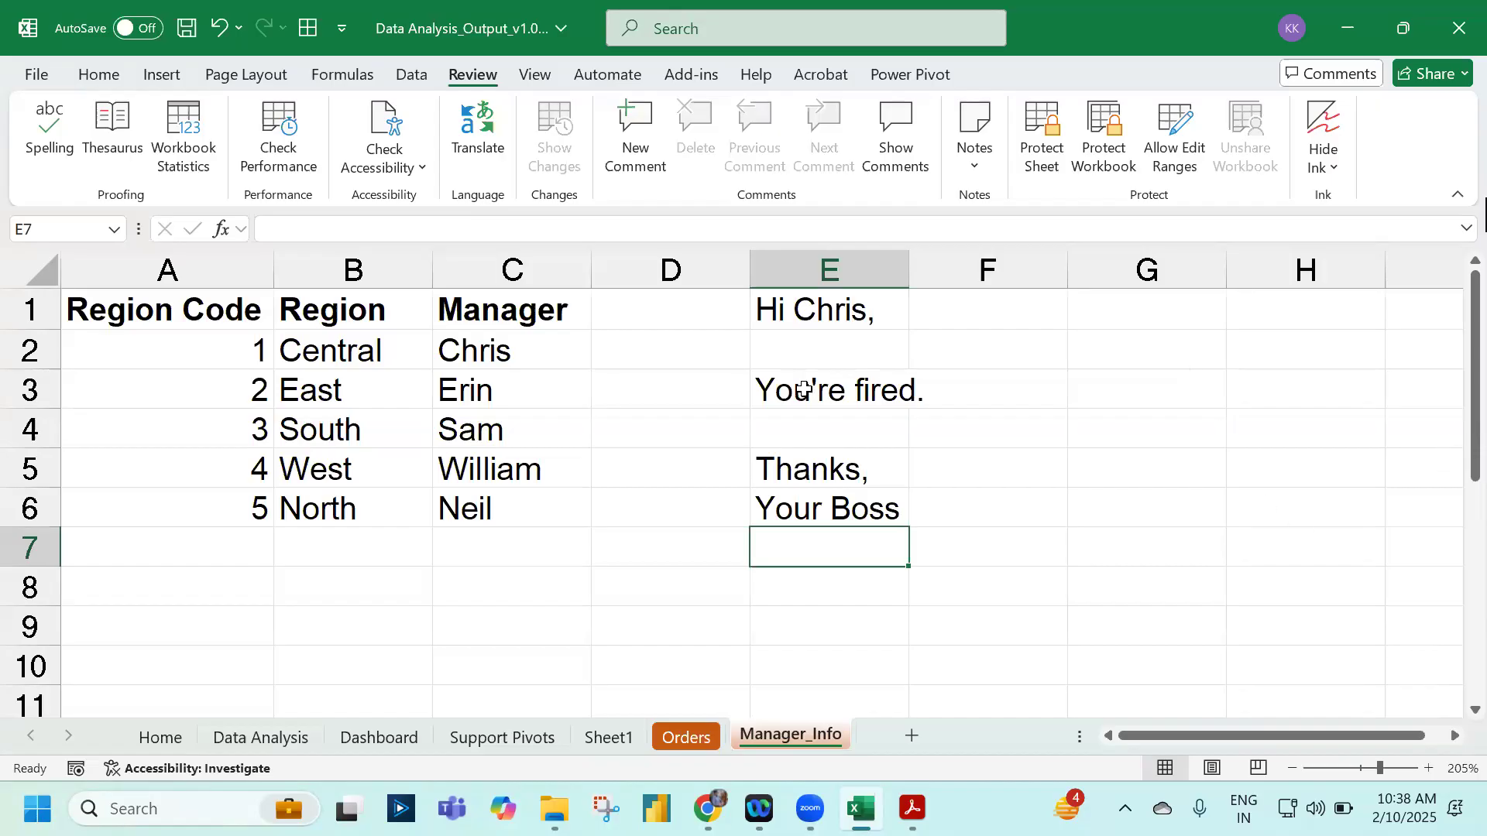
# Step: Insert a 2-D Clustered Column pivot chart from the Sheet1 pivot, then go back to Manager_Info
pyautogui.moveTo(844, 302); pyautogui.dragTo(833, 653)
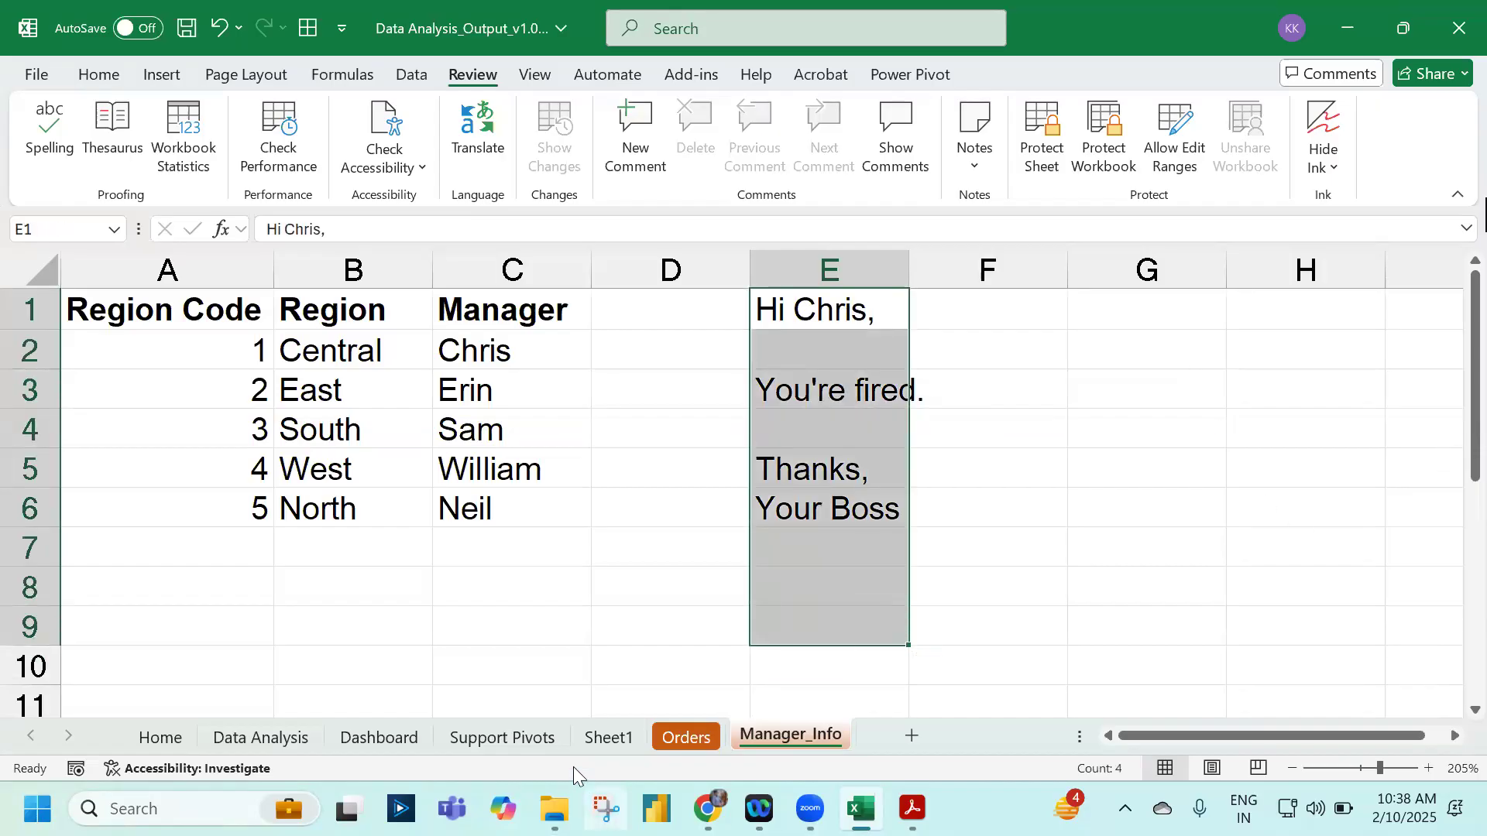
pyautogui.click(629, 737)
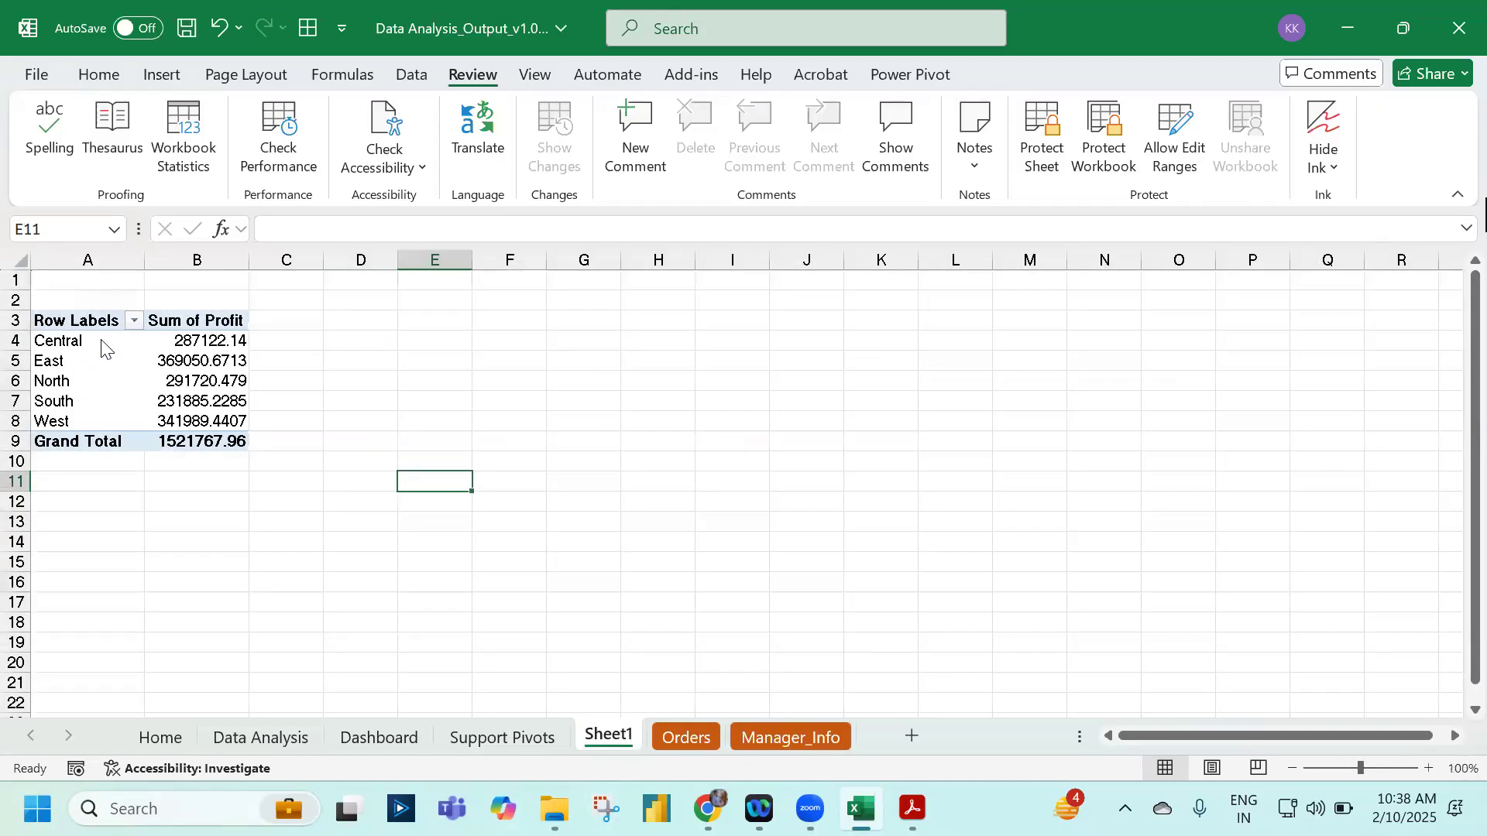
pyautogui.click(92, 325)
pyautogui.click(163, 76)
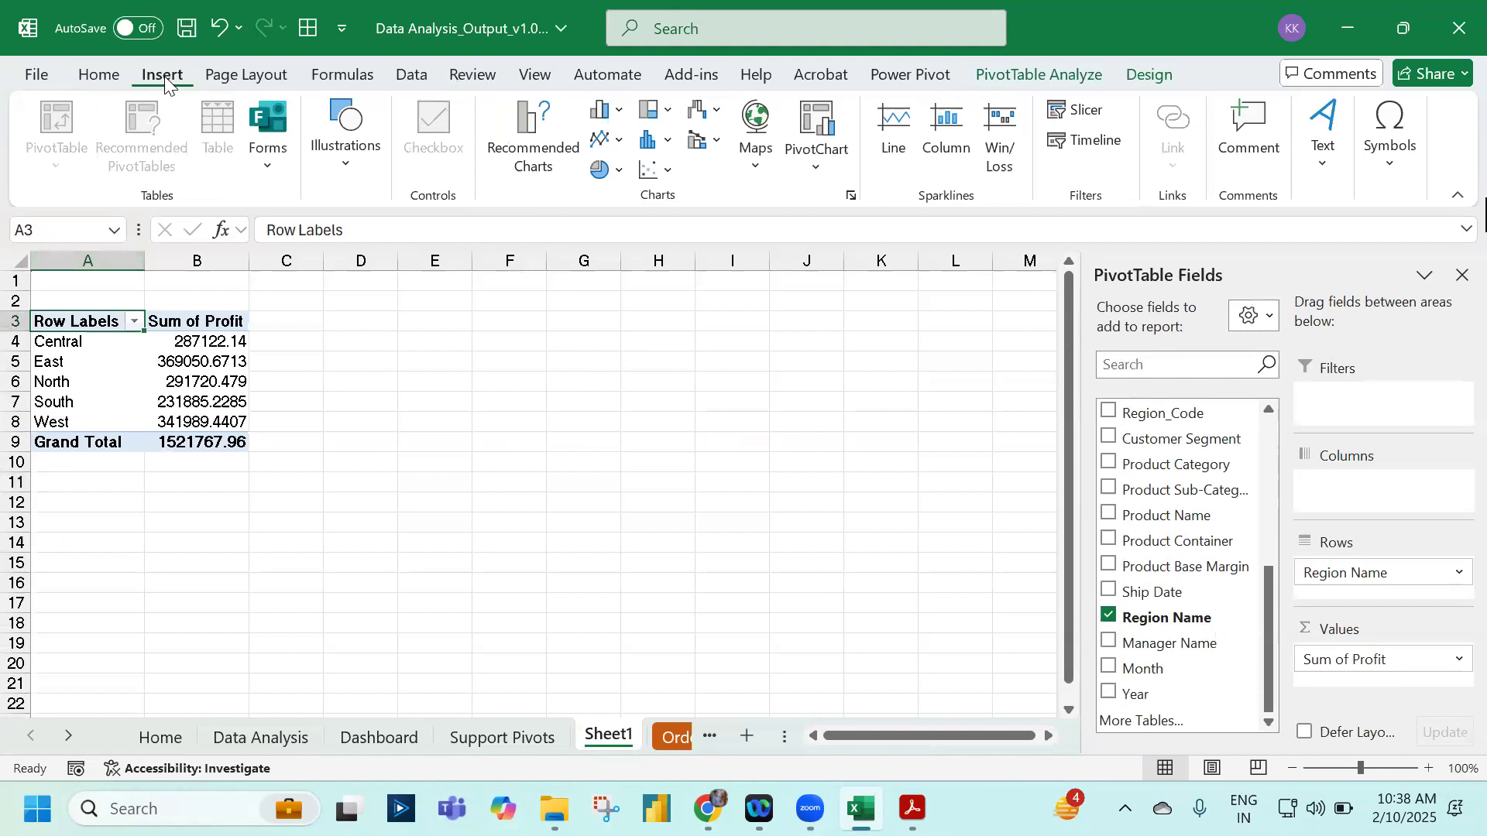
pyautogui.click(620, 111)
pyautogui.click(607, 194)
pyautogui.click(906, 426)
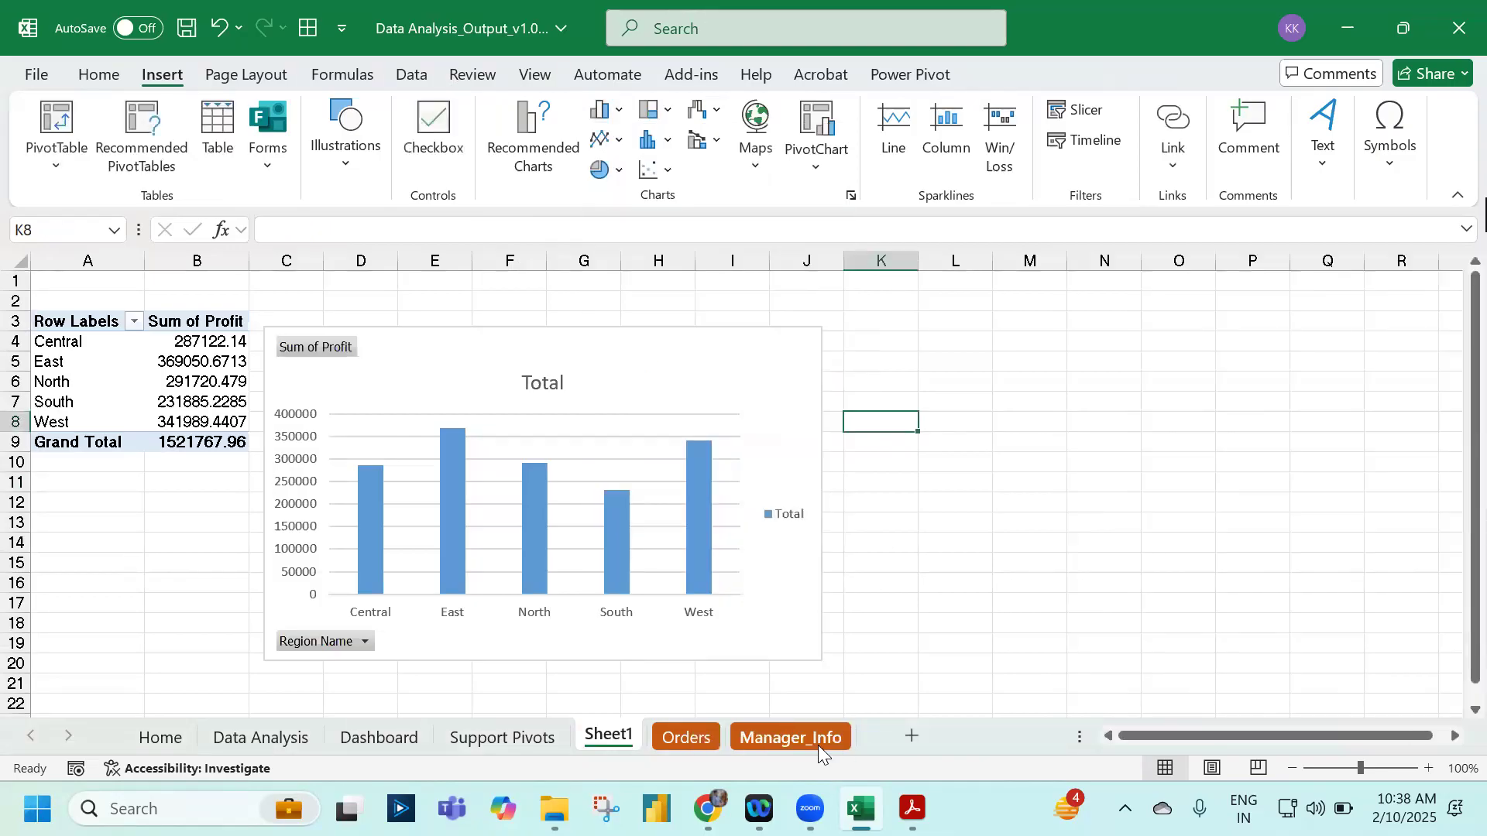
pyautogui.click(790, 738)
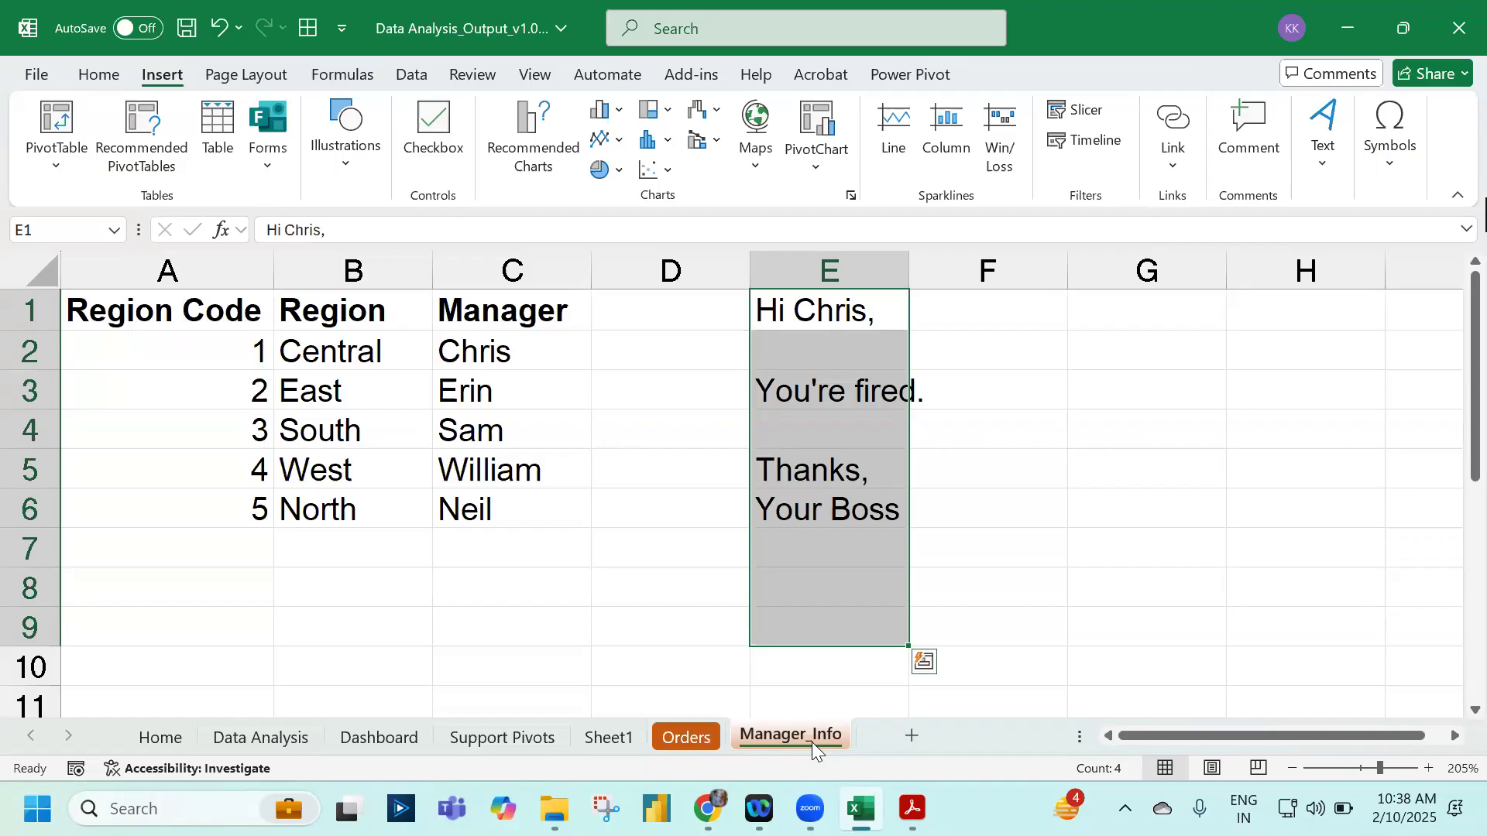
# Step: On Sheet1, zoom in on the pivot and chart and select the South profit value in B7
pyautogui.click(625, 739)
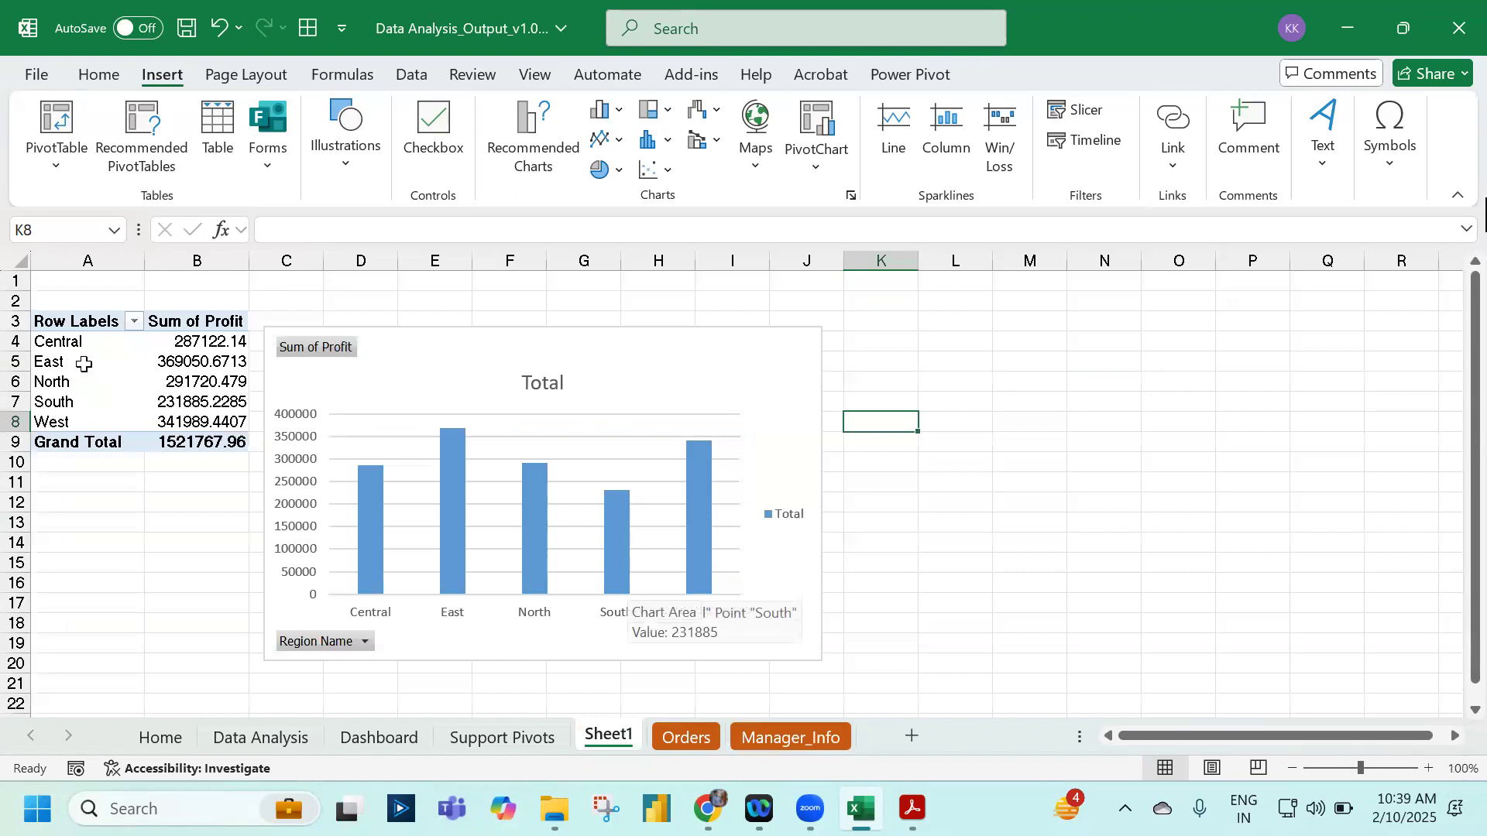
pyautogui.keyDown('ctrl'); pyautogui.scroll(5, 83, 363); pyautogui.keyUp('ctrl')
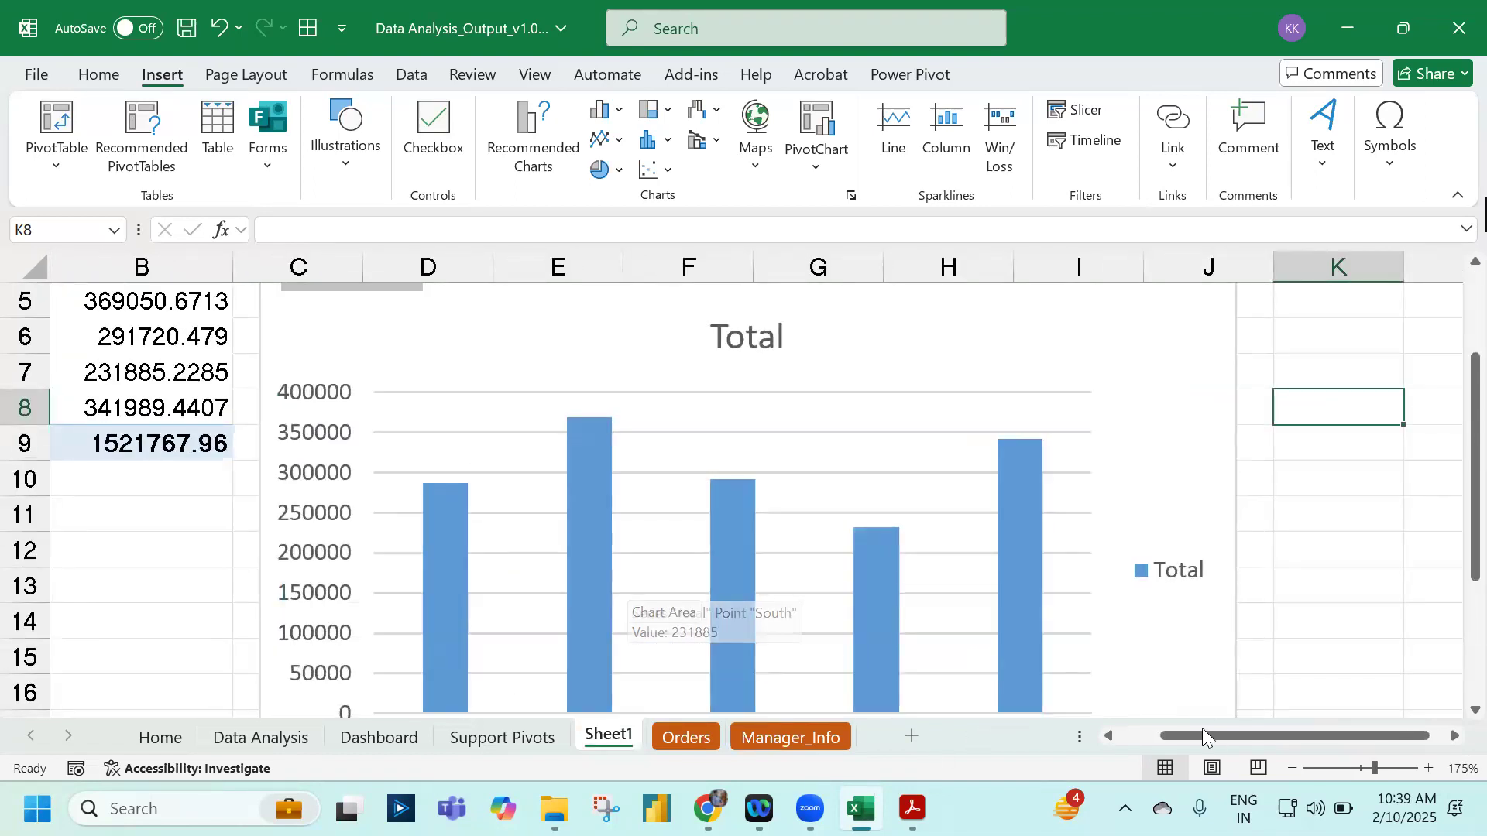
pyautogui.moveTo(1201, 737); pyautogui.dragTo(1154, 738)
pyautogui.scroll(2, 345, 548)
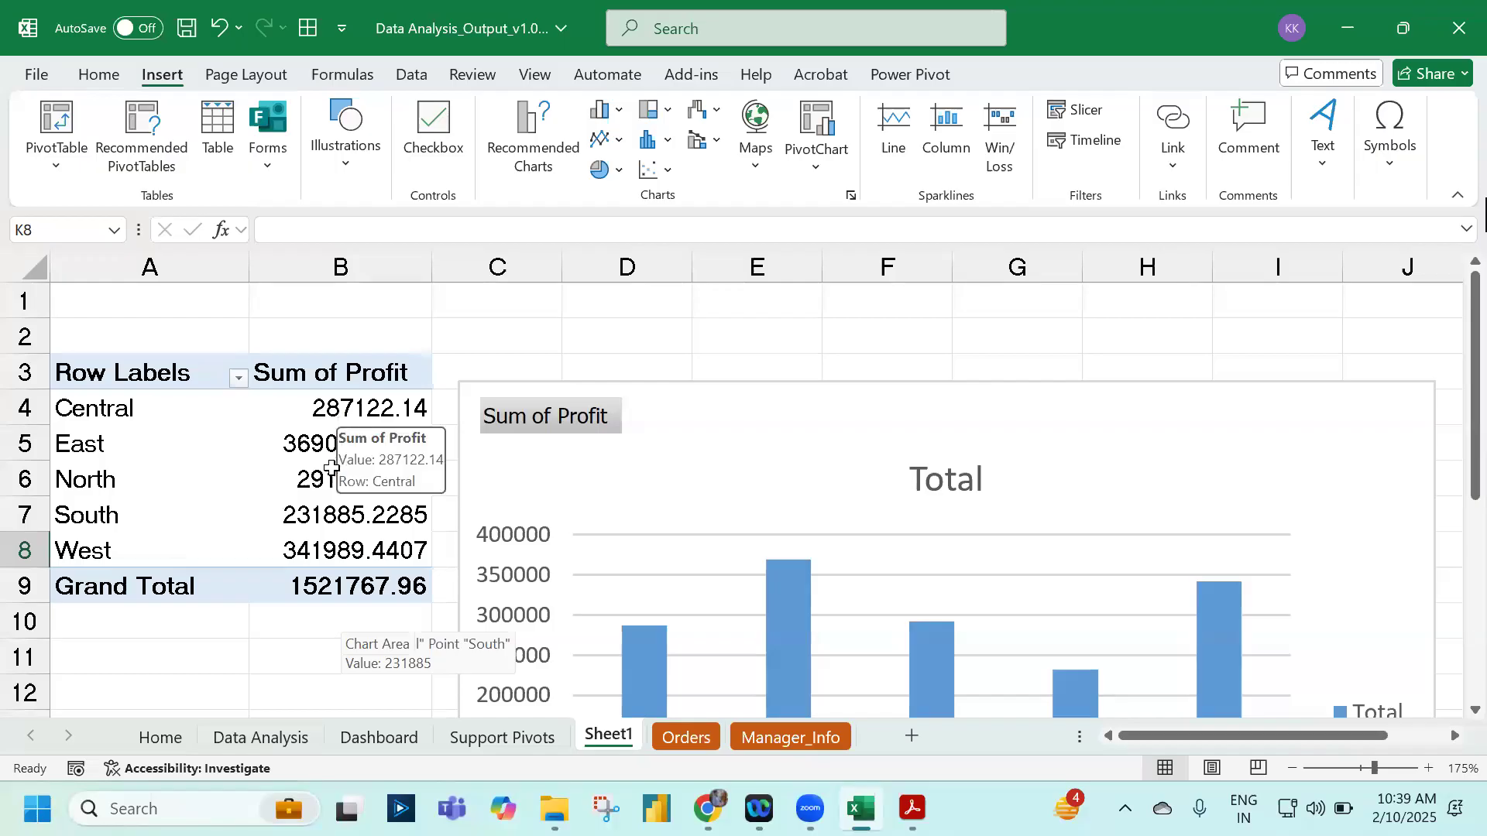
pyautogui.moveTo(307, 530)
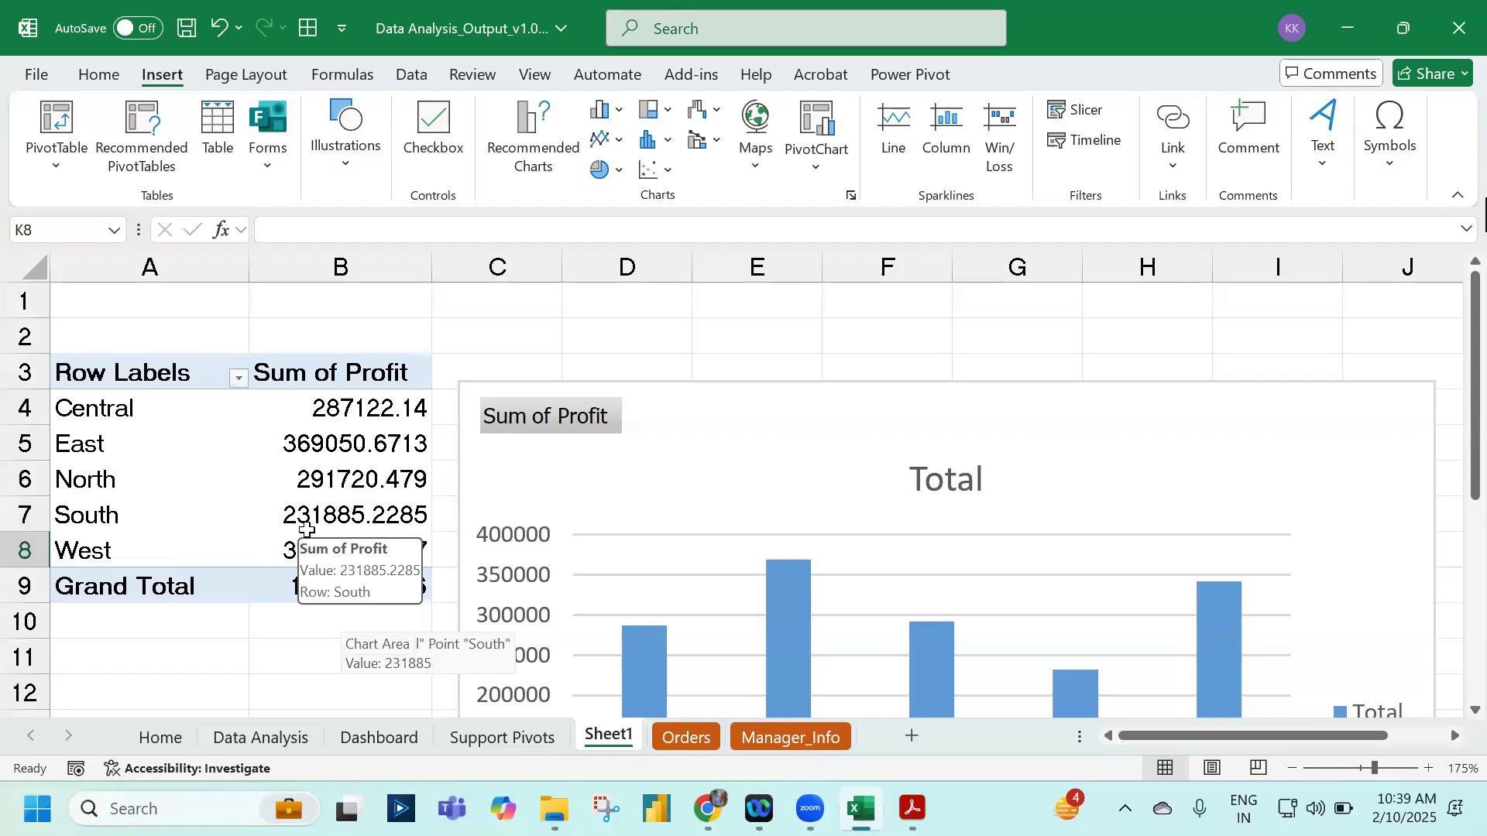
pyautogui.click(307, 530)
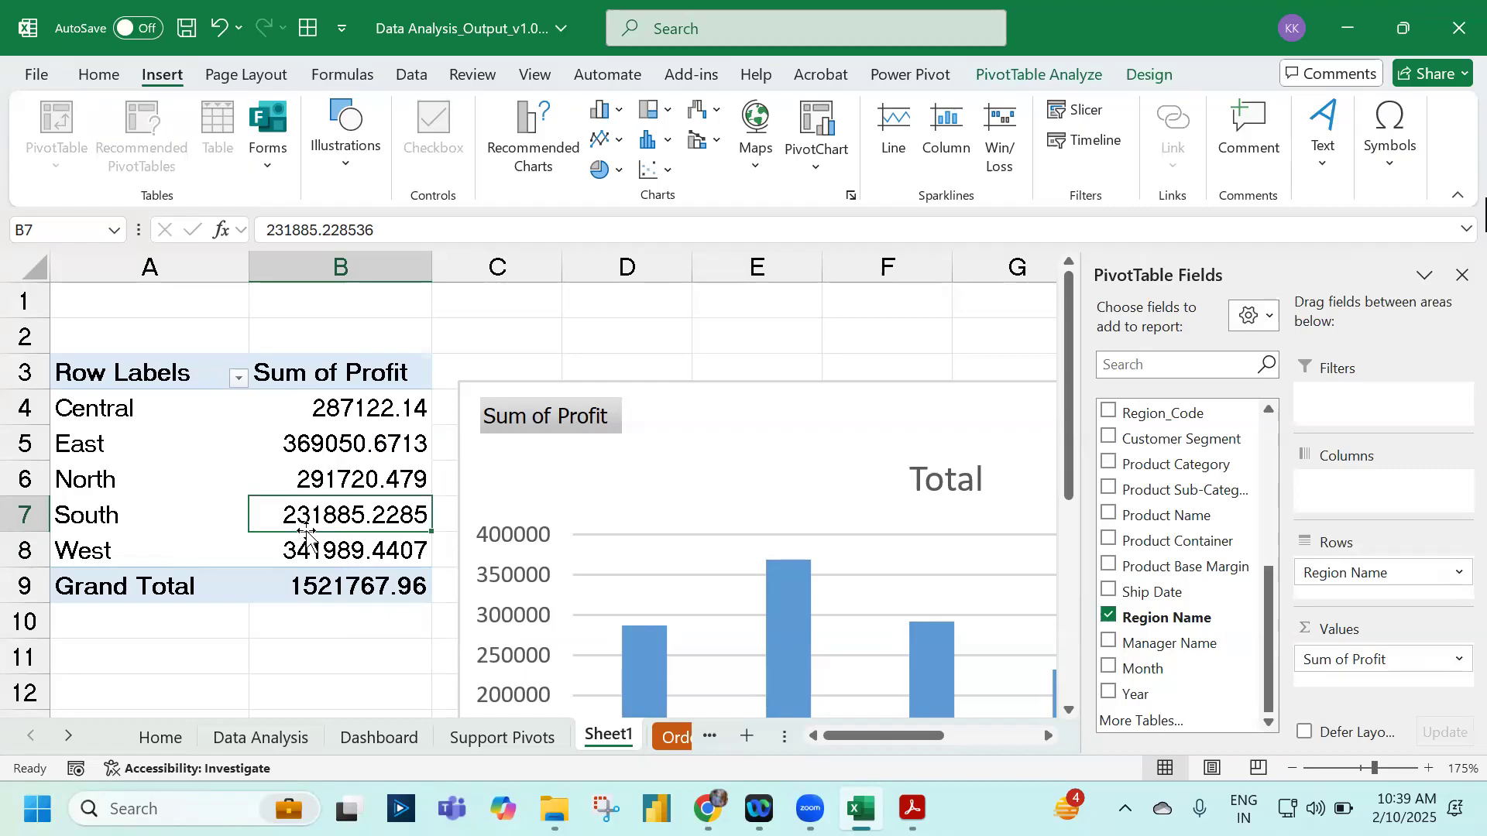
# Step: Select the pivot range A3:B9, click away to close the field list, and minimize Excel
pyautogui.scroll(-6, 310, 534)
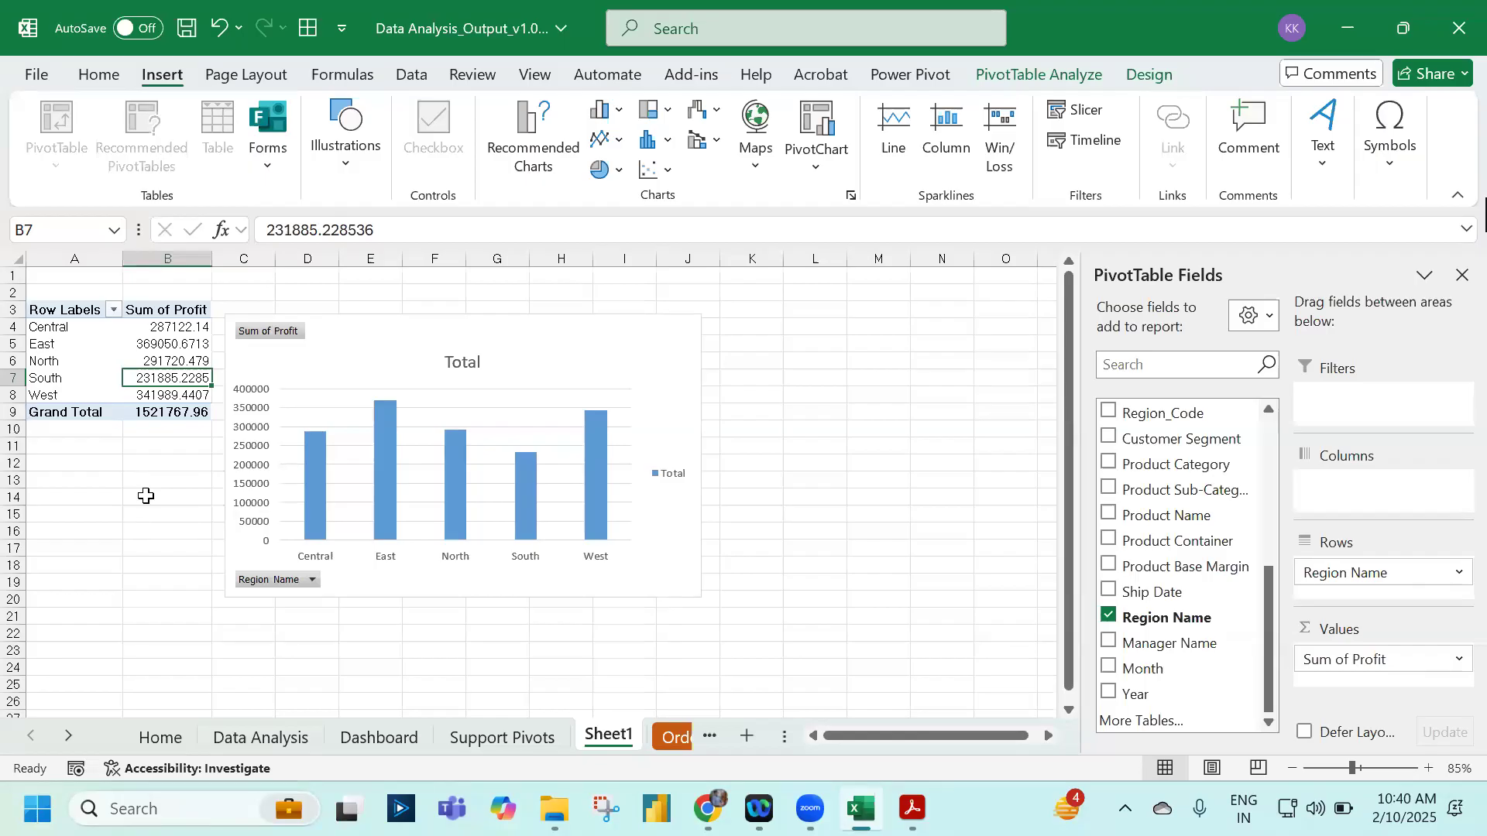
pyautogui.moveTo(50, 312); pyautogui.dragTo(141, 410)
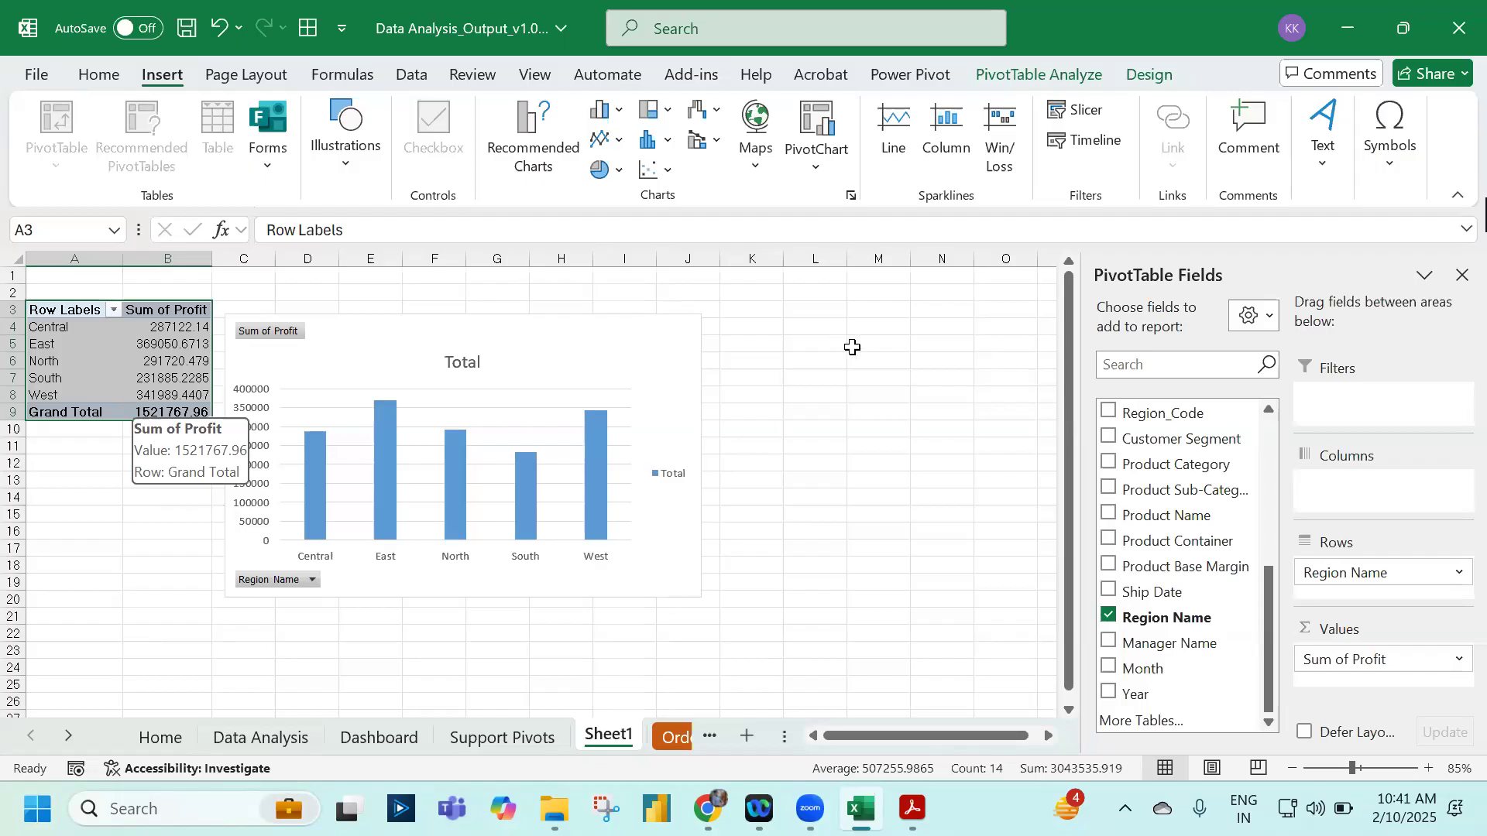
pyautogui.click(842, 399)
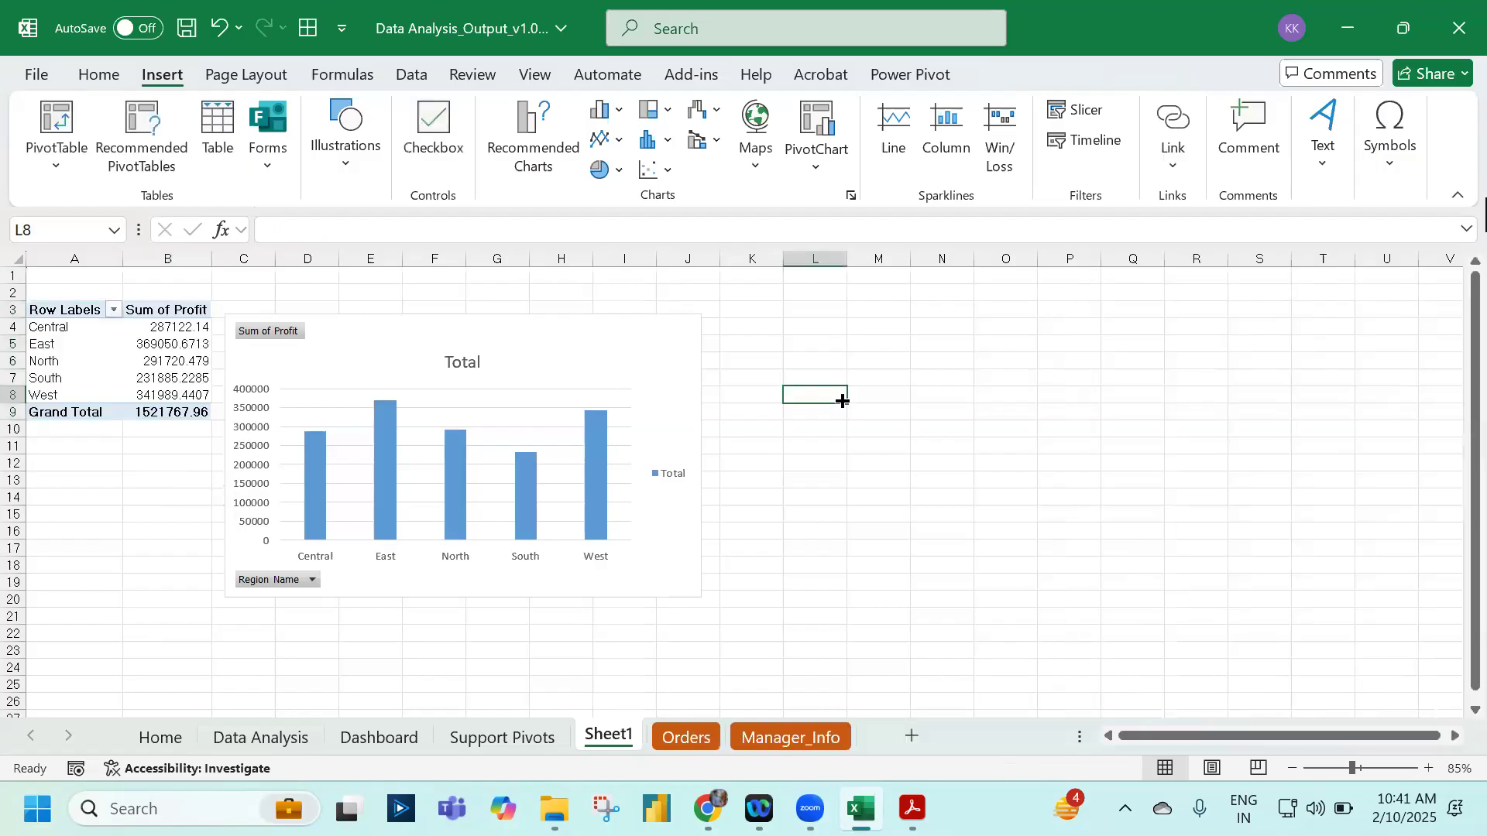
pyautogui.click(1359, 39)
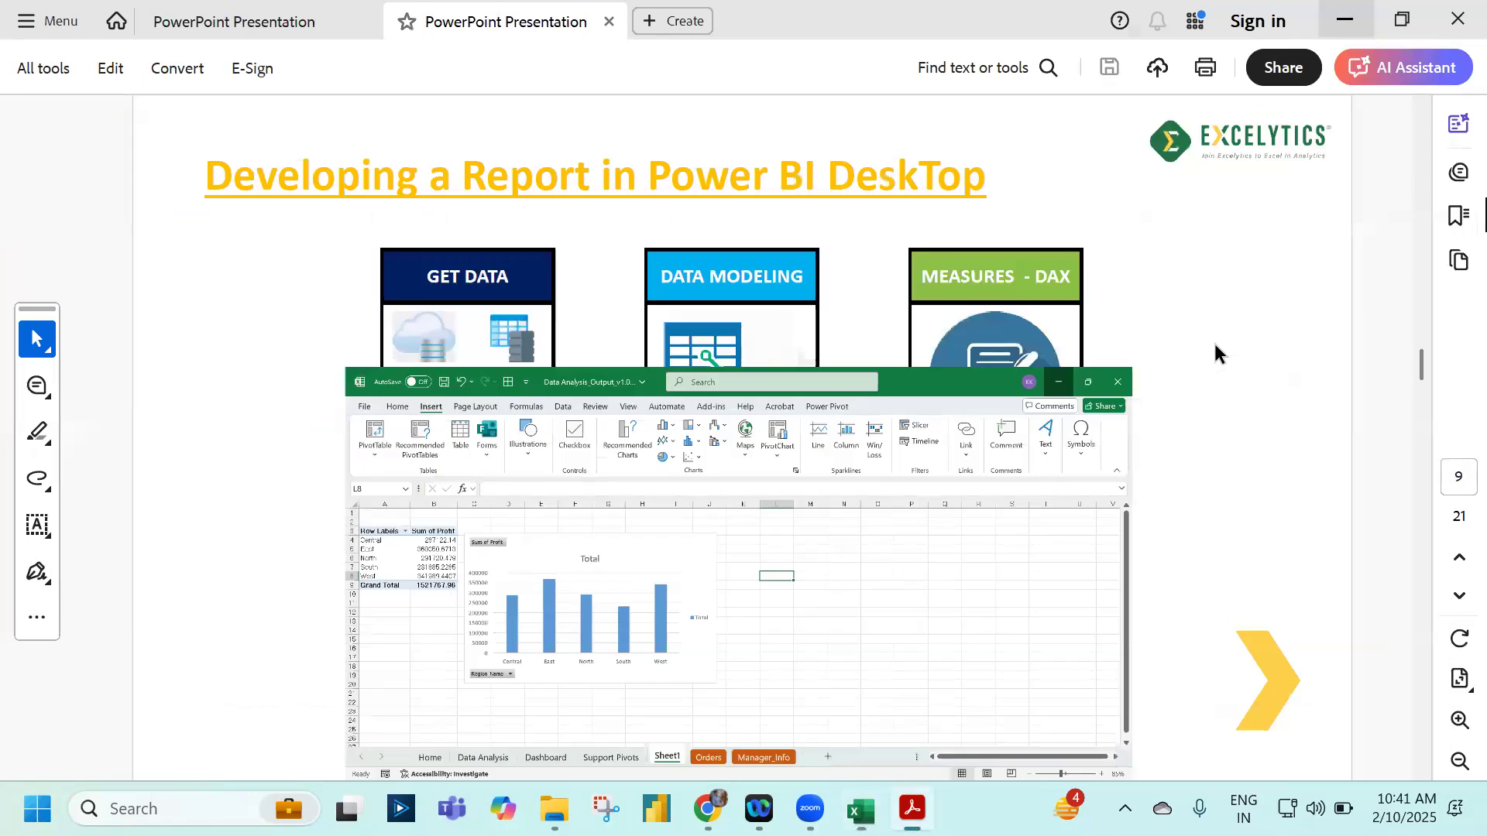